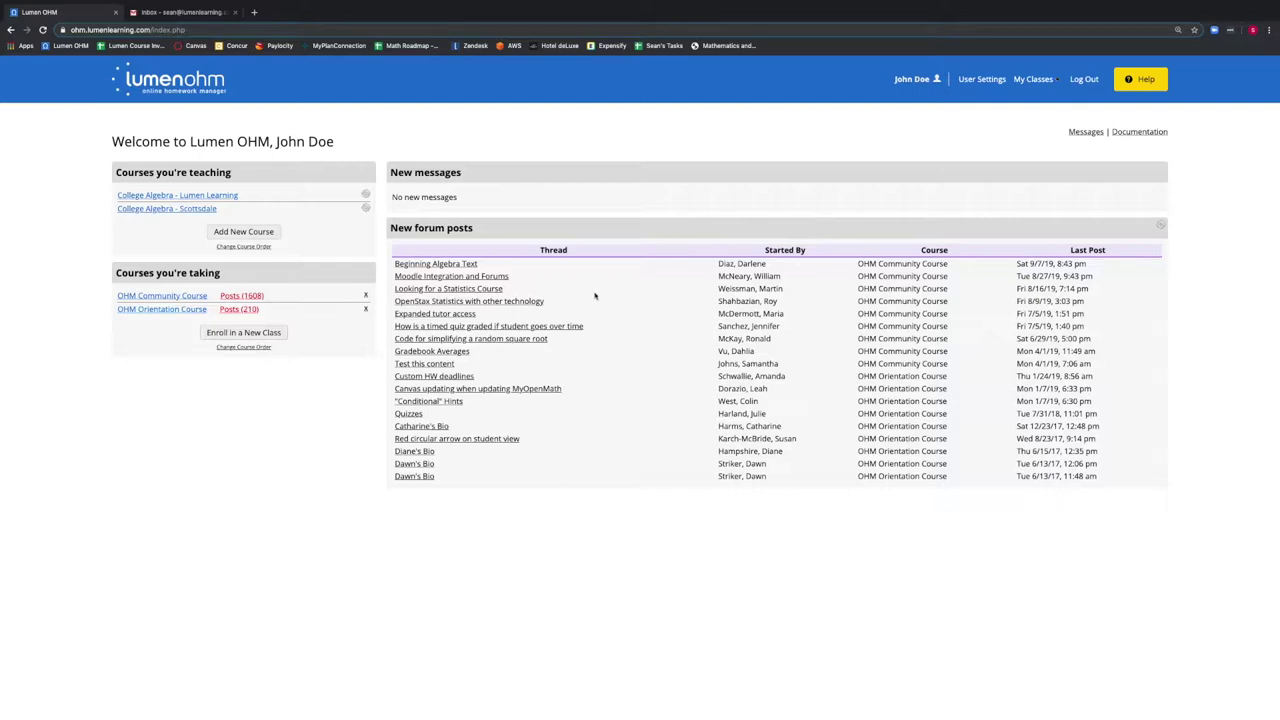
# Open the College Algebra - Lumen Learning course and start adding a new assessment to it
pyautogui.click(234, 196)
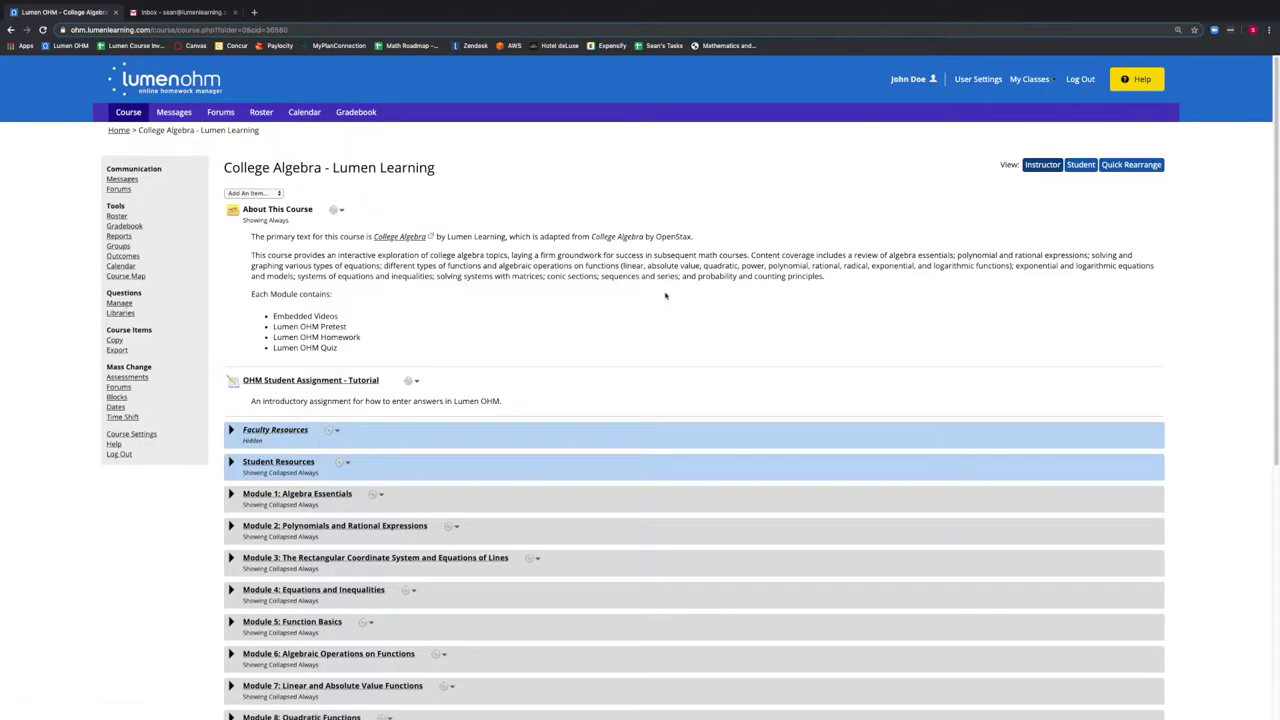
pyautogui.scroll(-1, 665, 296)
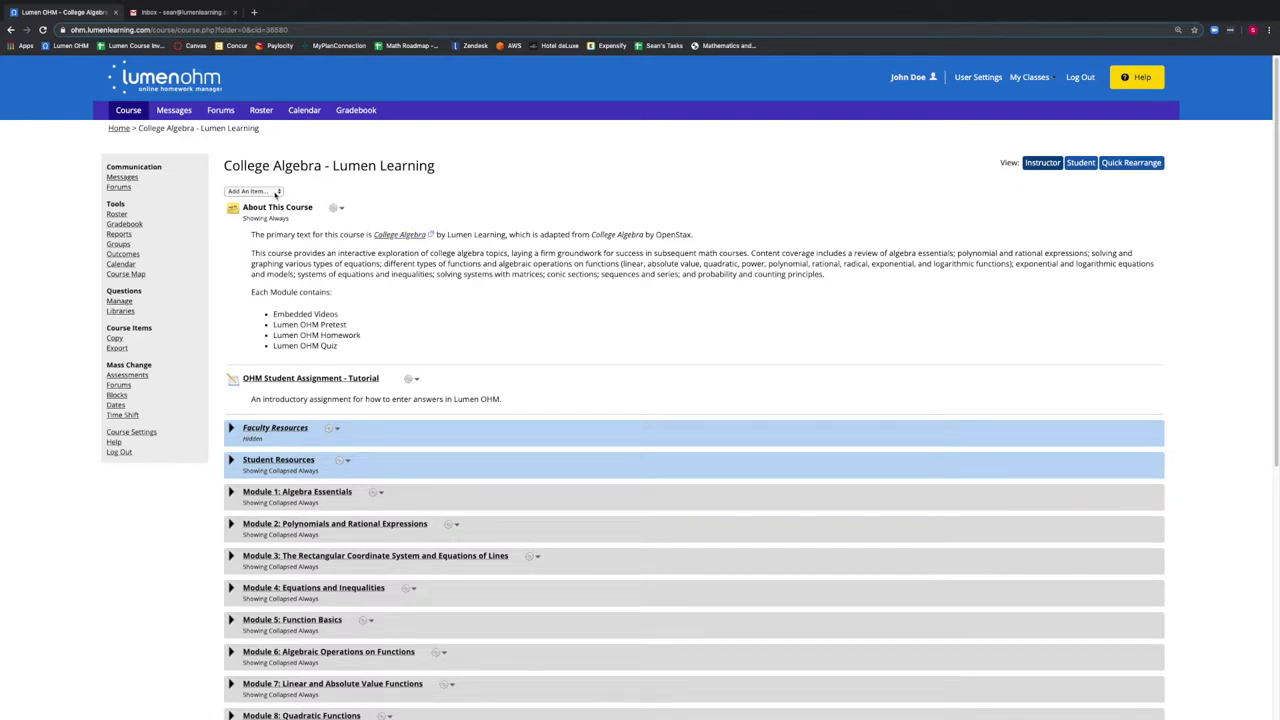
pyautogui.click(253, 191)
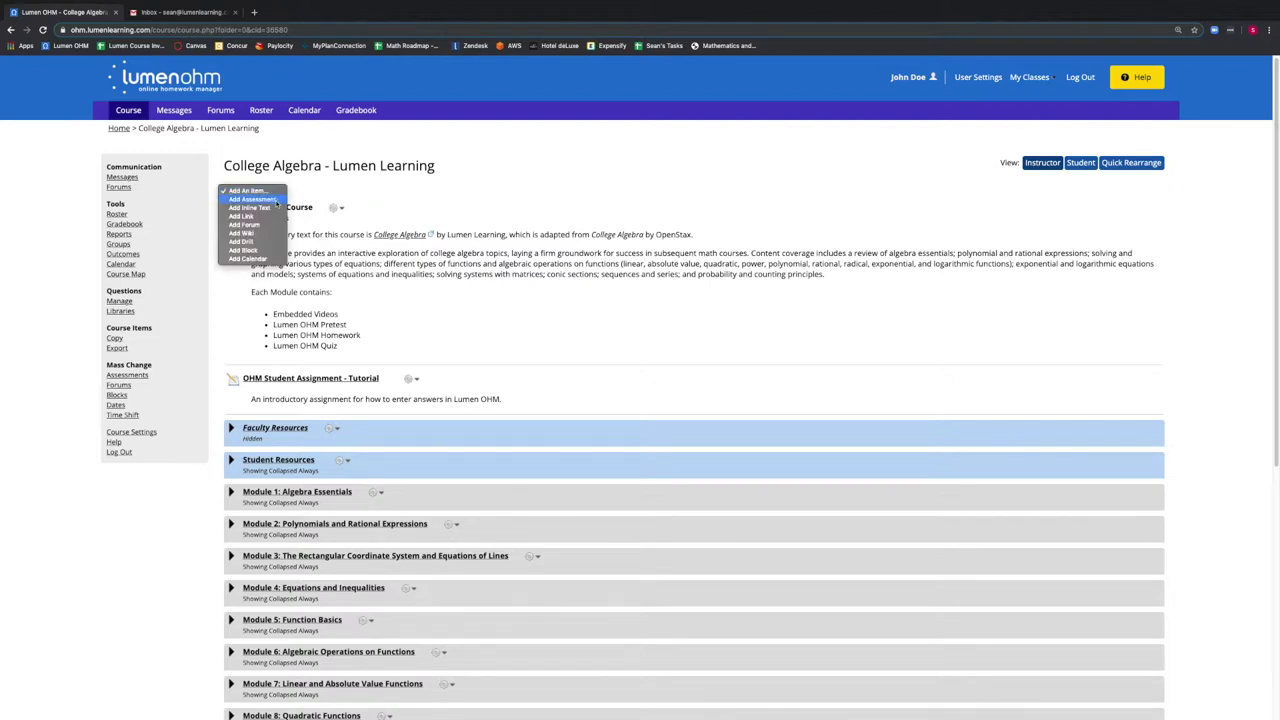
pyautogui.click(277, 201)
# Name the assessment "Exam 1" and enter "Module 1-5" as its summary
pyautogui.click(271, 209)
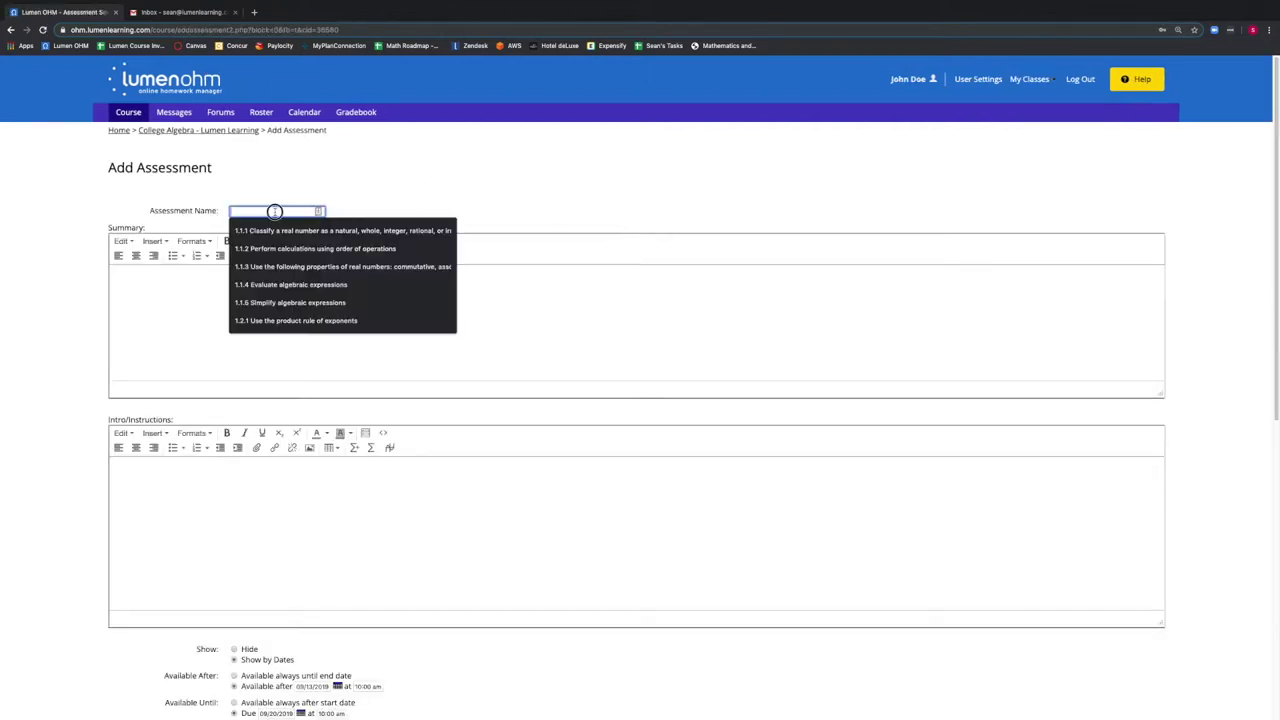
pyautogui.click(614, 158)
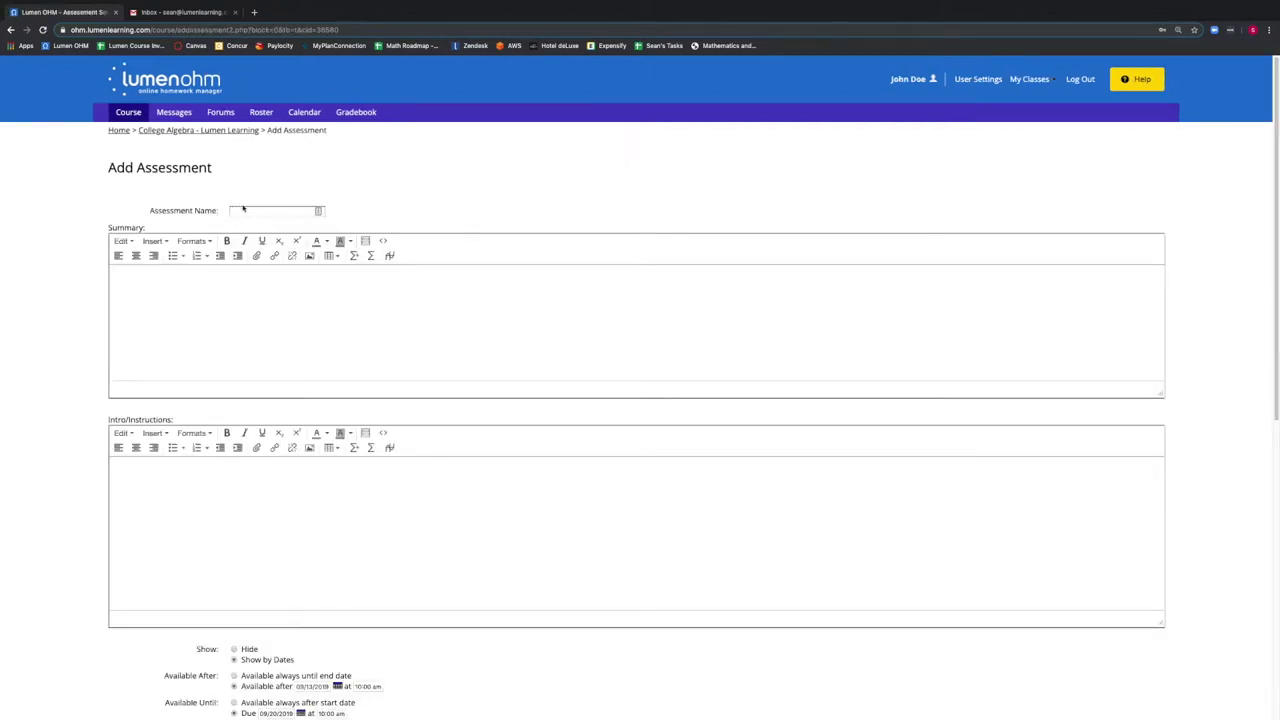
pyautogui.click(251, 210)
pyautogui.write('Exam')
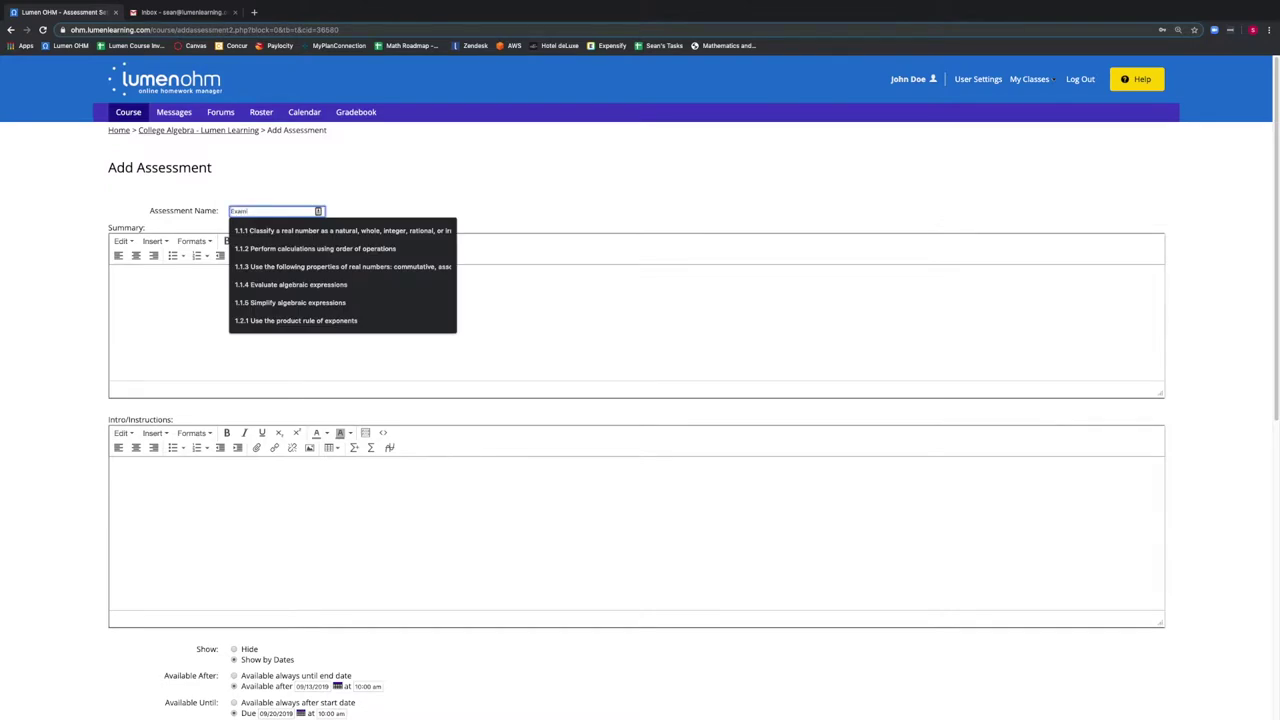
pyautogui.write(' 1')
pyautogui.click(360, 296)
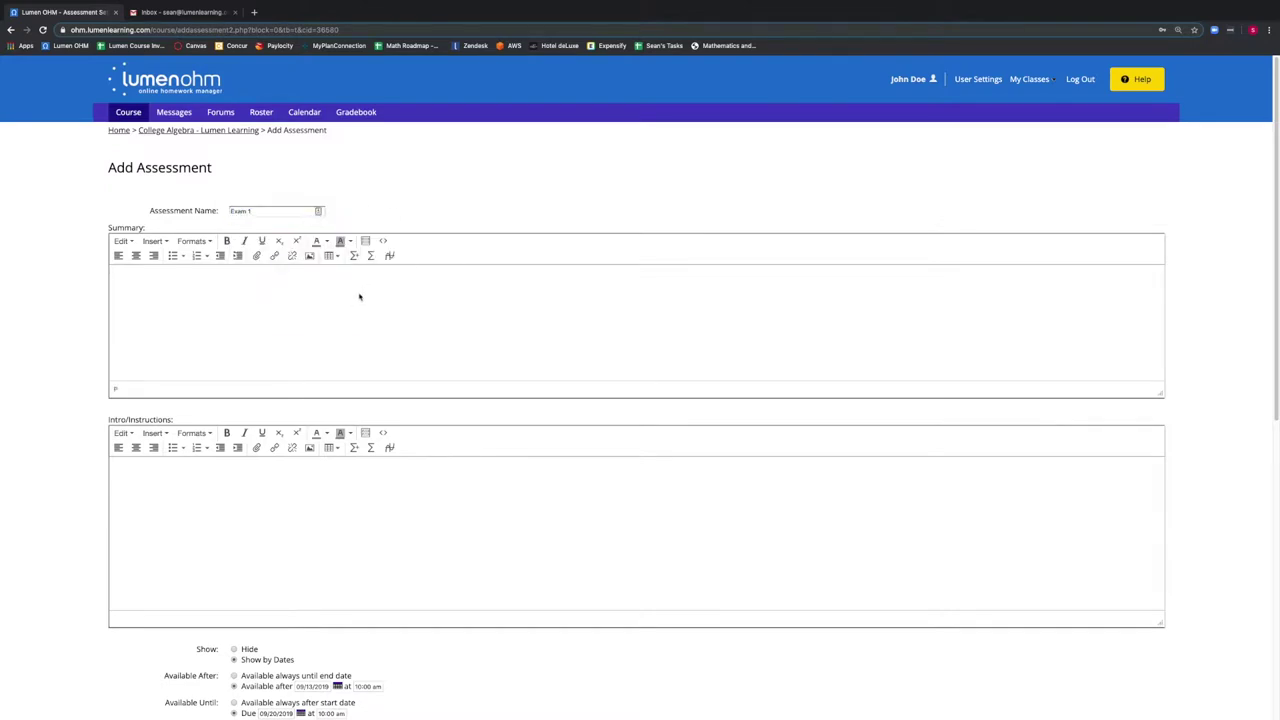
pyautogui.write('Module 1-5')
# Set the assessment's Show option to Hide
pyautogui.scroll(-1, 480, 410)
pyautogui.scroll(-3, 480, 410)
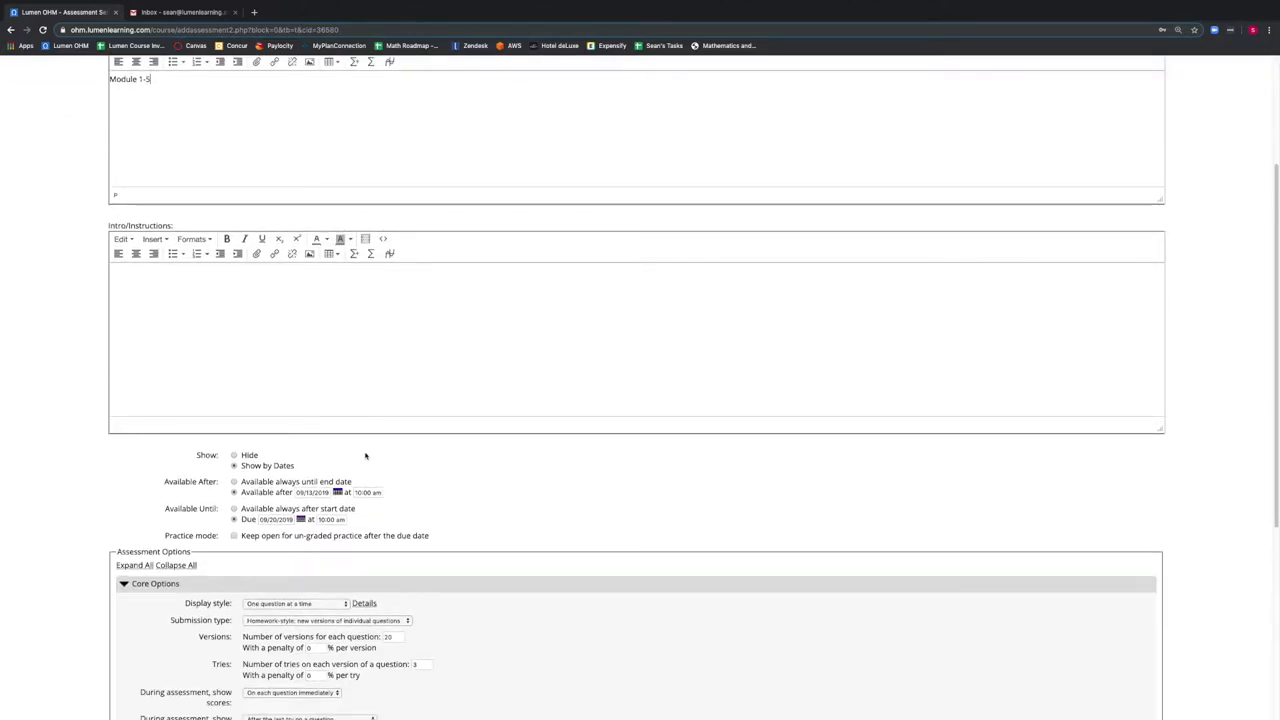
pyautogui.scroll(-1, 366, 454)
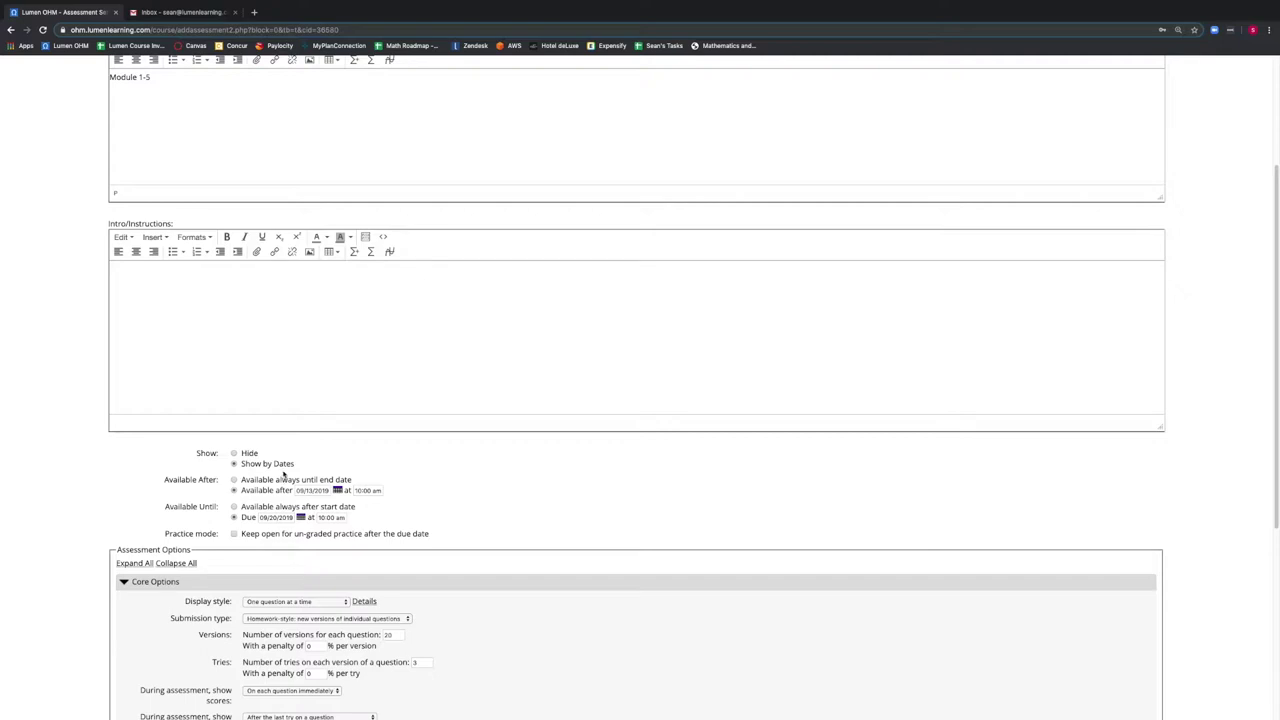
pyautogui.click(247, 455)
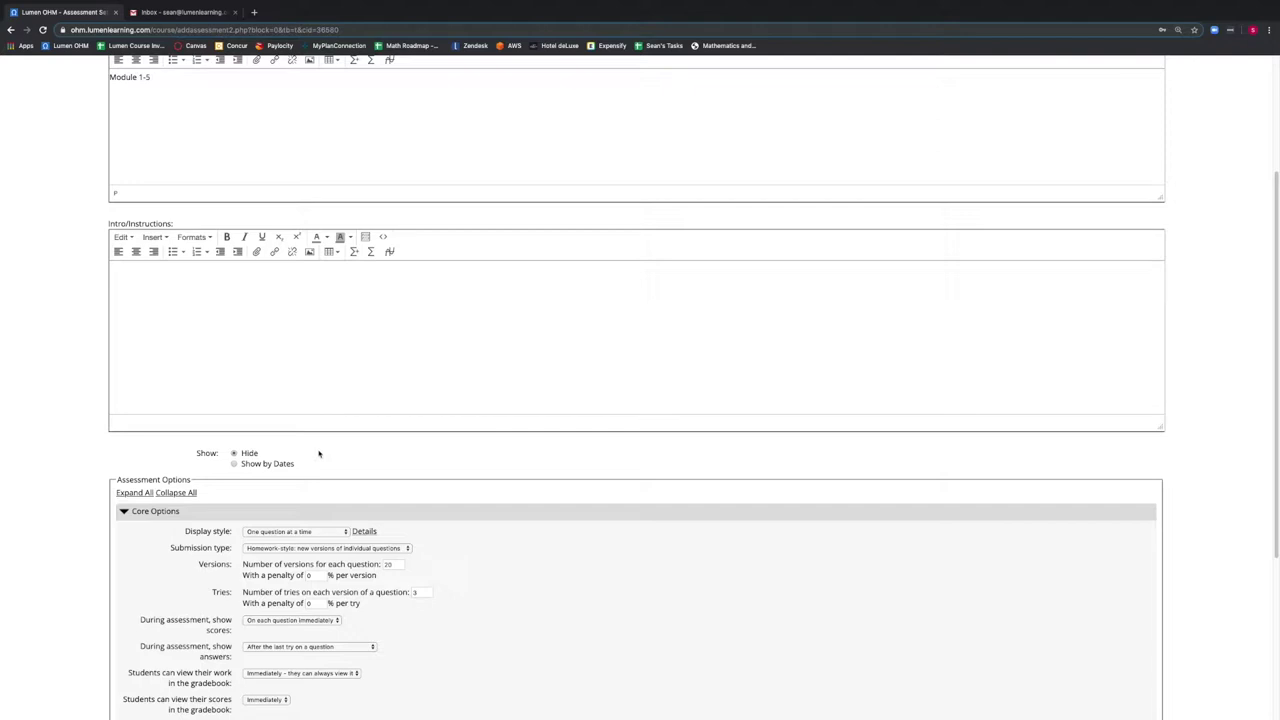
# Keep the display style at One question at a time and set the submission type to Quiz-style: retake whole assessment with new versions
pyautogui.scroll(-1, 319, 454)
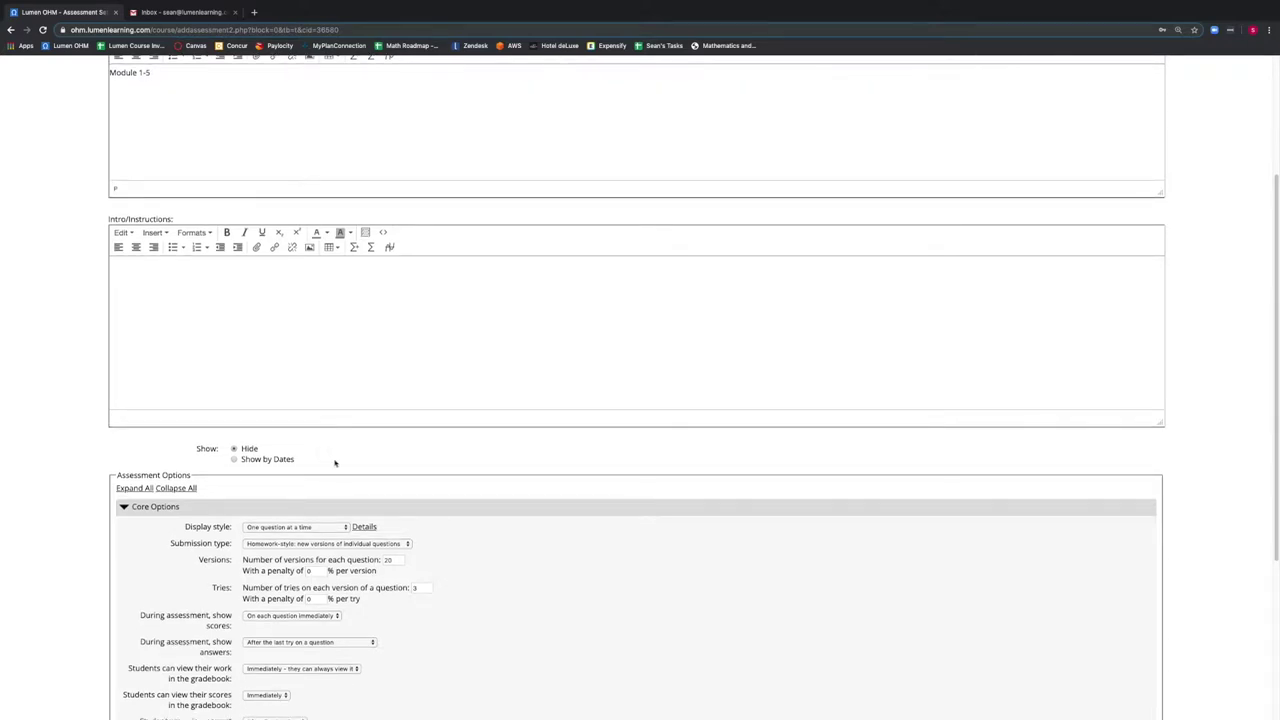
pyautogui.scroll(-1, 335, 462)
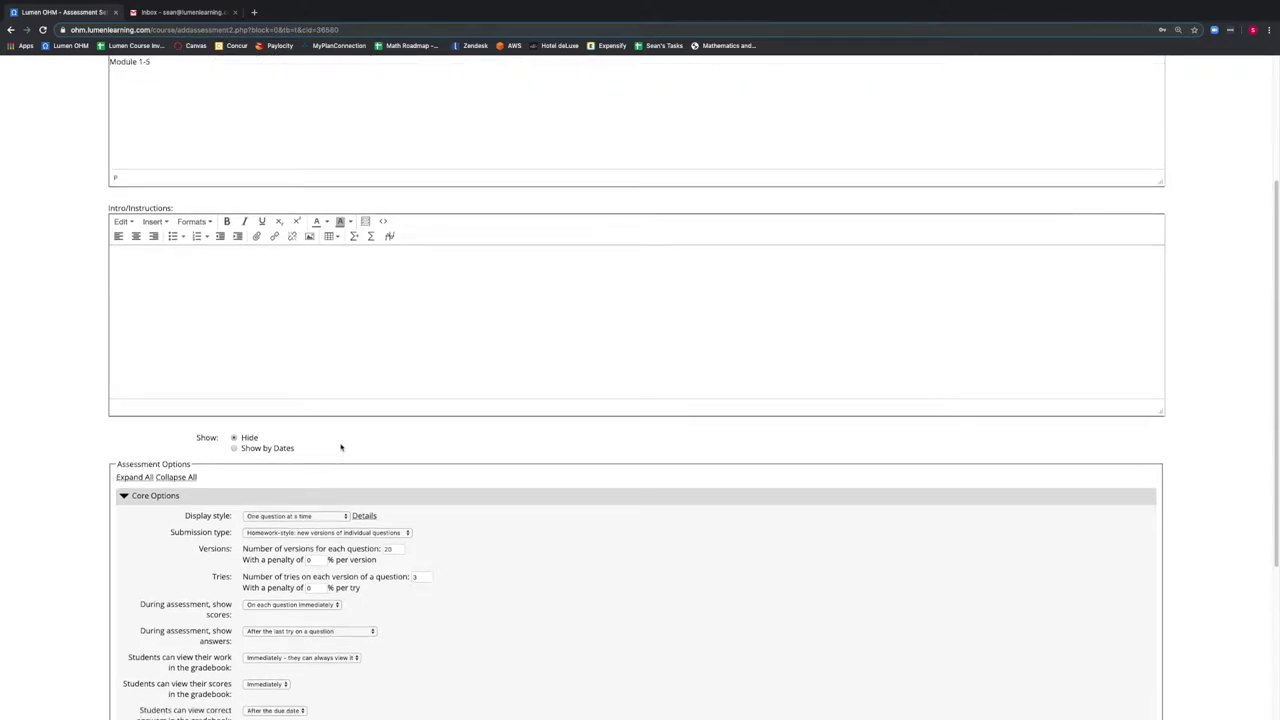
pyautogui.scroll(-5, 257, 454)
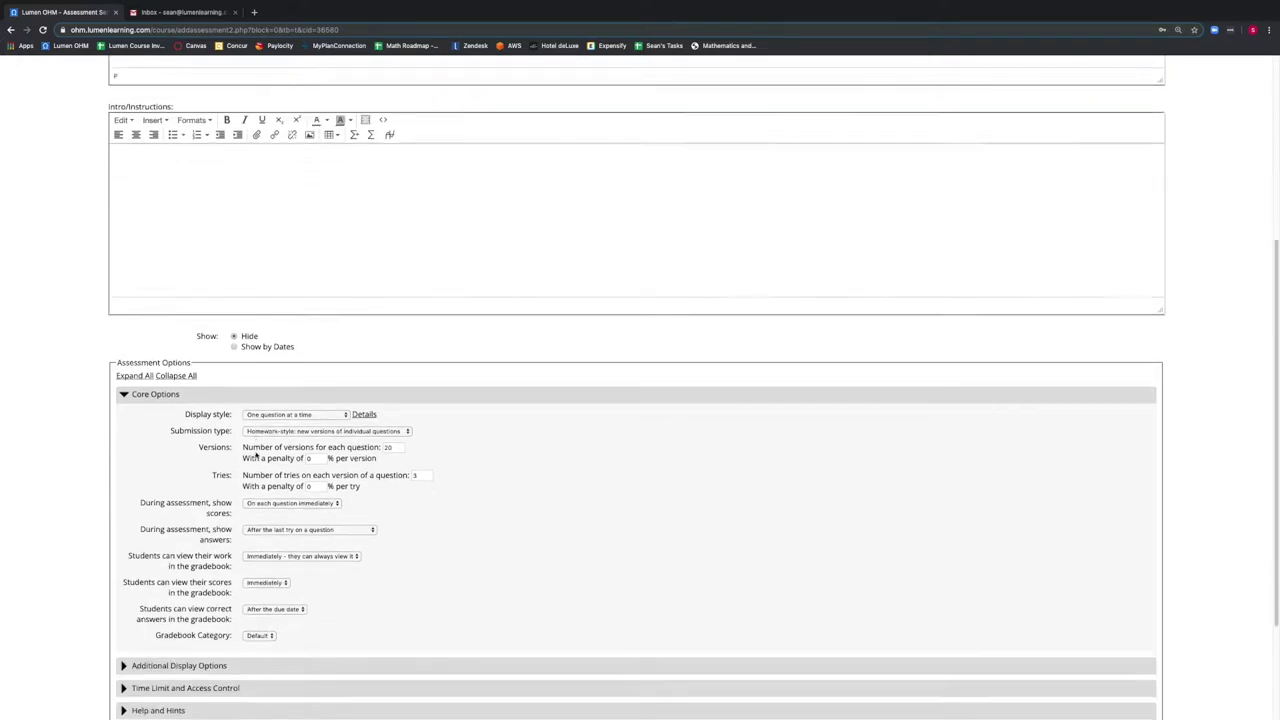
pyautogui.scroll(-2, 256, 455)
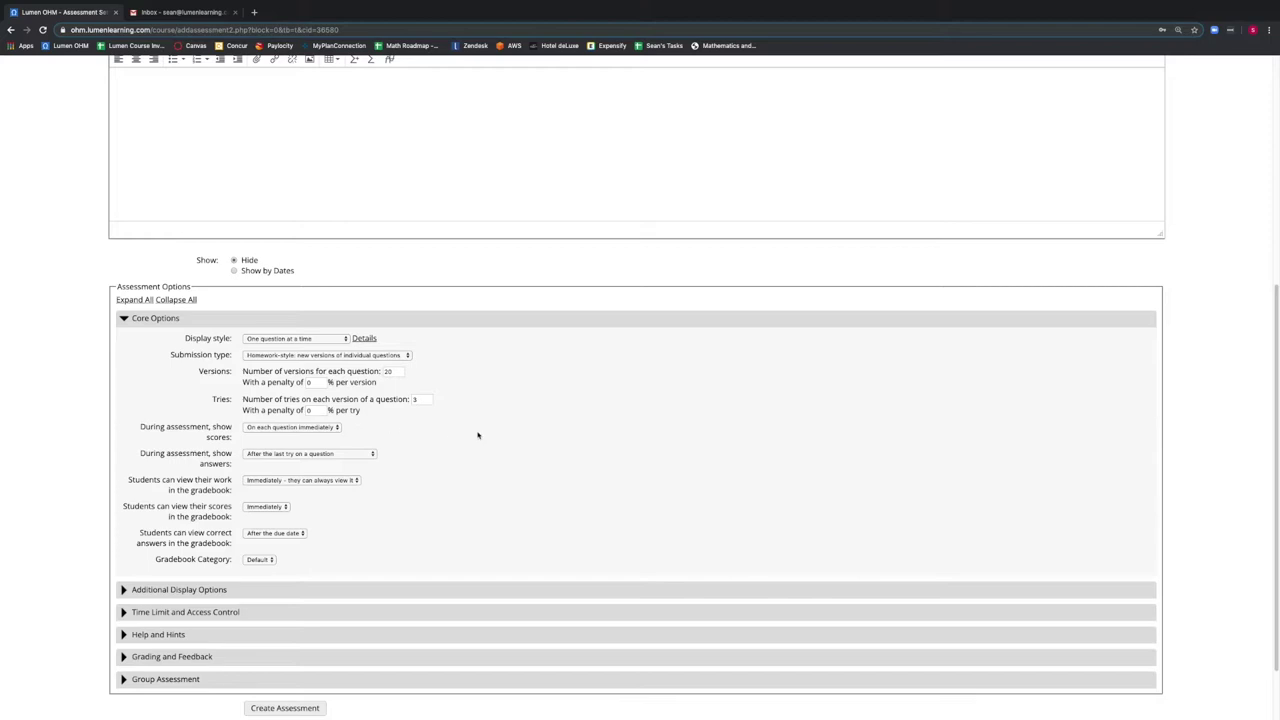
pyautogui.scroll(-1, 478, 435)
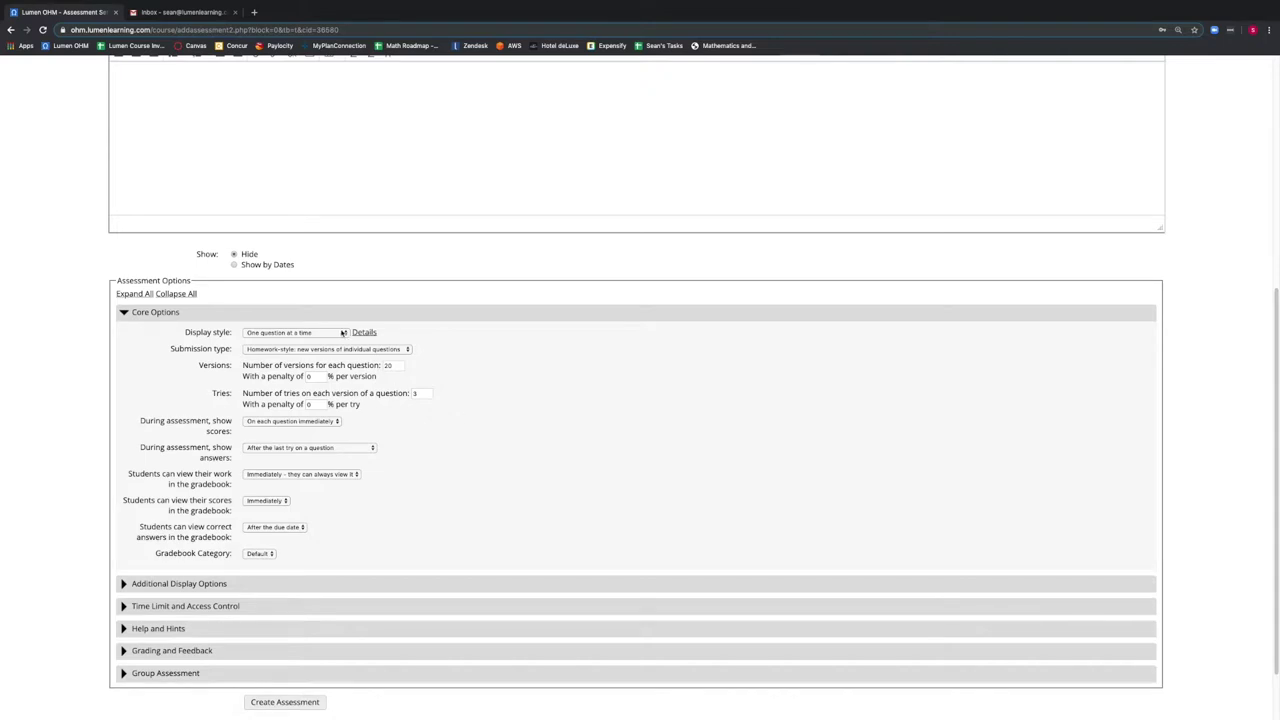
pyautogui.click(330, 334)
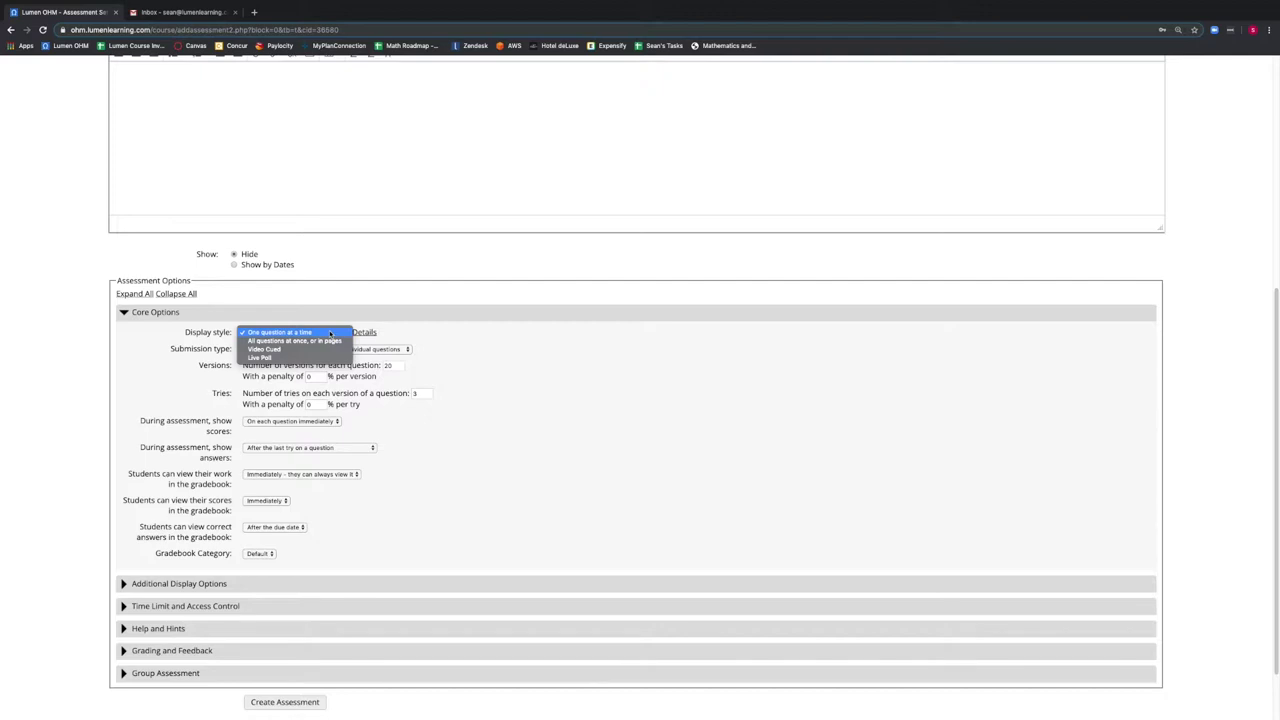
pyautogui.click(330, 333)
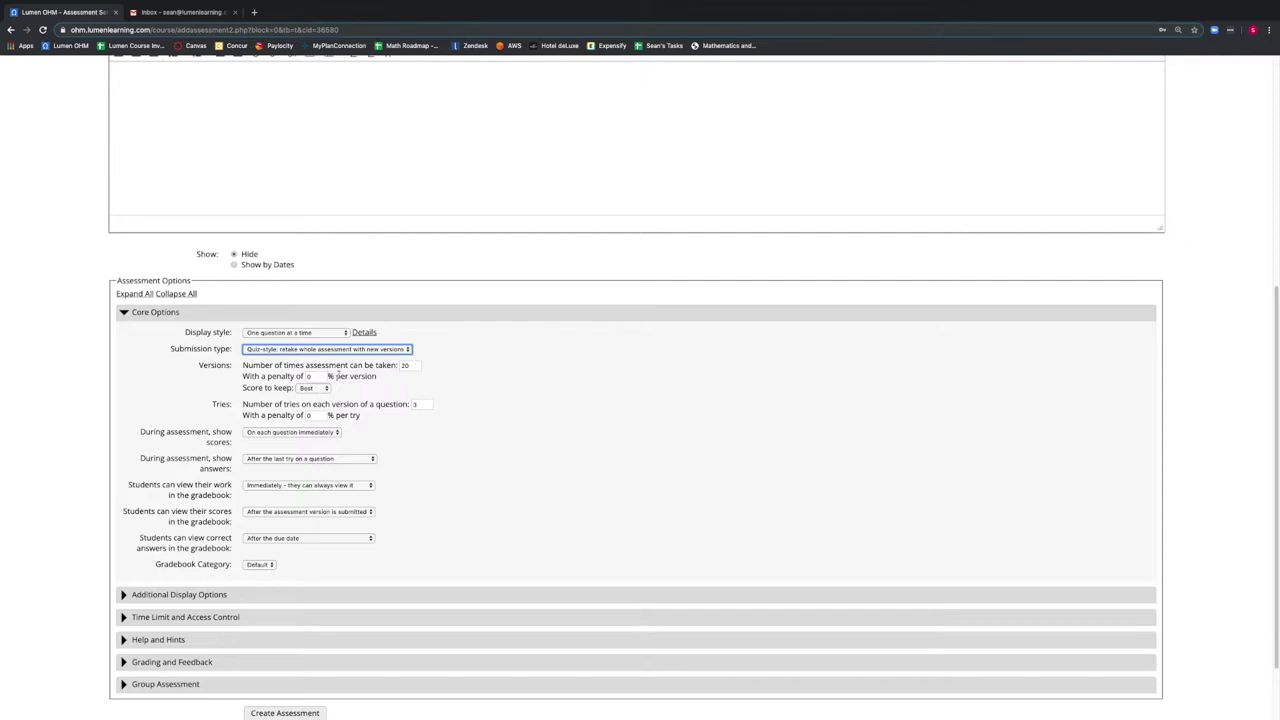
# Review the version settings and the available Score to keep choices, leaving Best selected
pyautogui.scroll(-1, 345, 380)
pyautogui.scroll(-1, 367, 390)
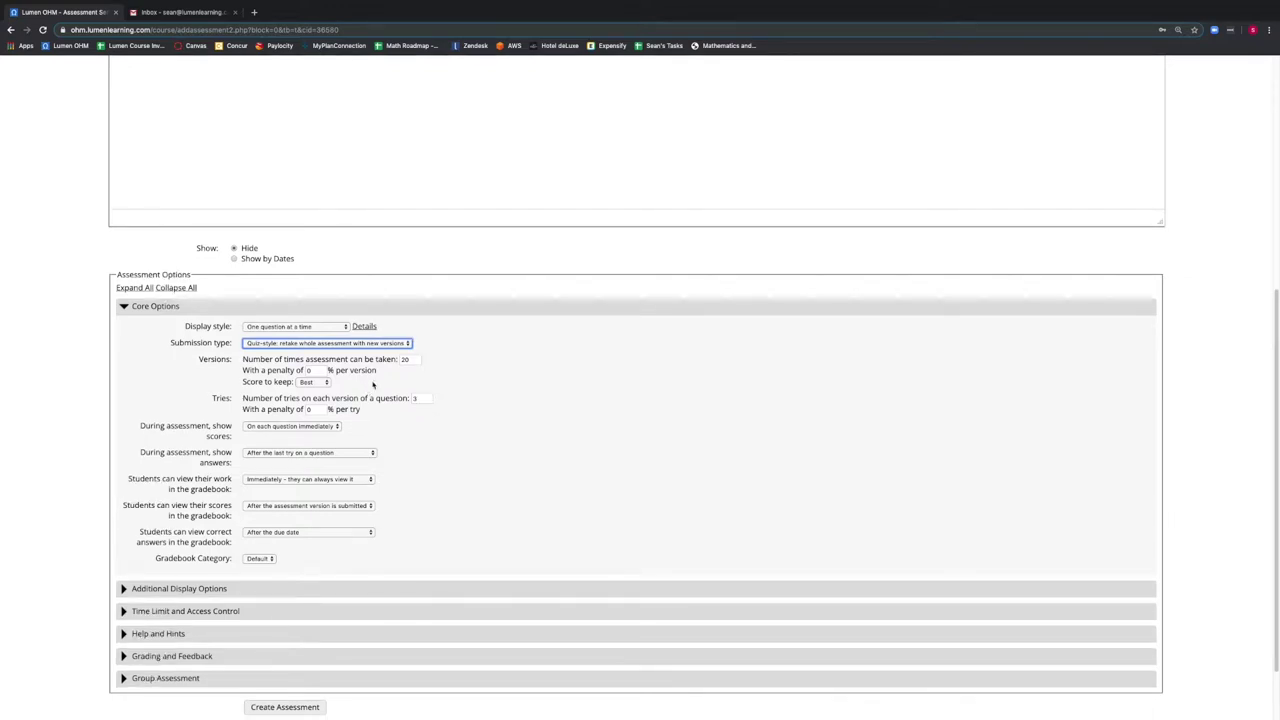
pyautogui.scroll(-1, 373, 384)
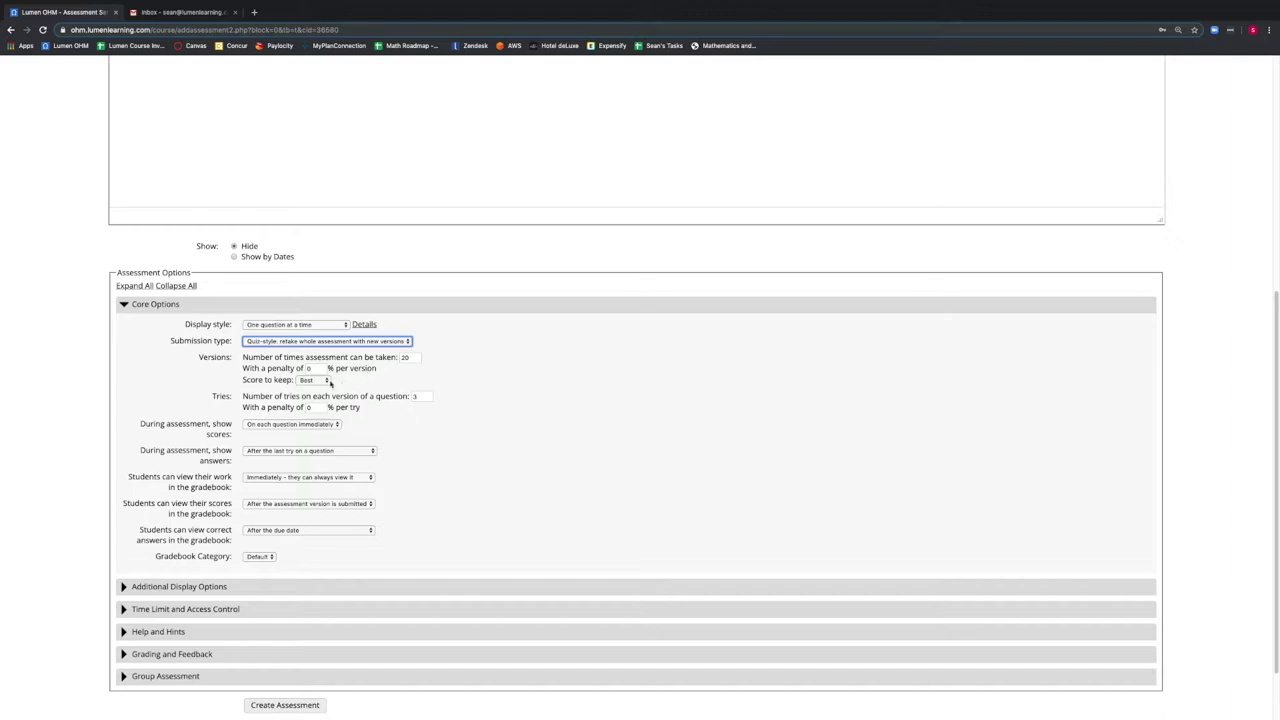
pyautogui.click(324, 382)
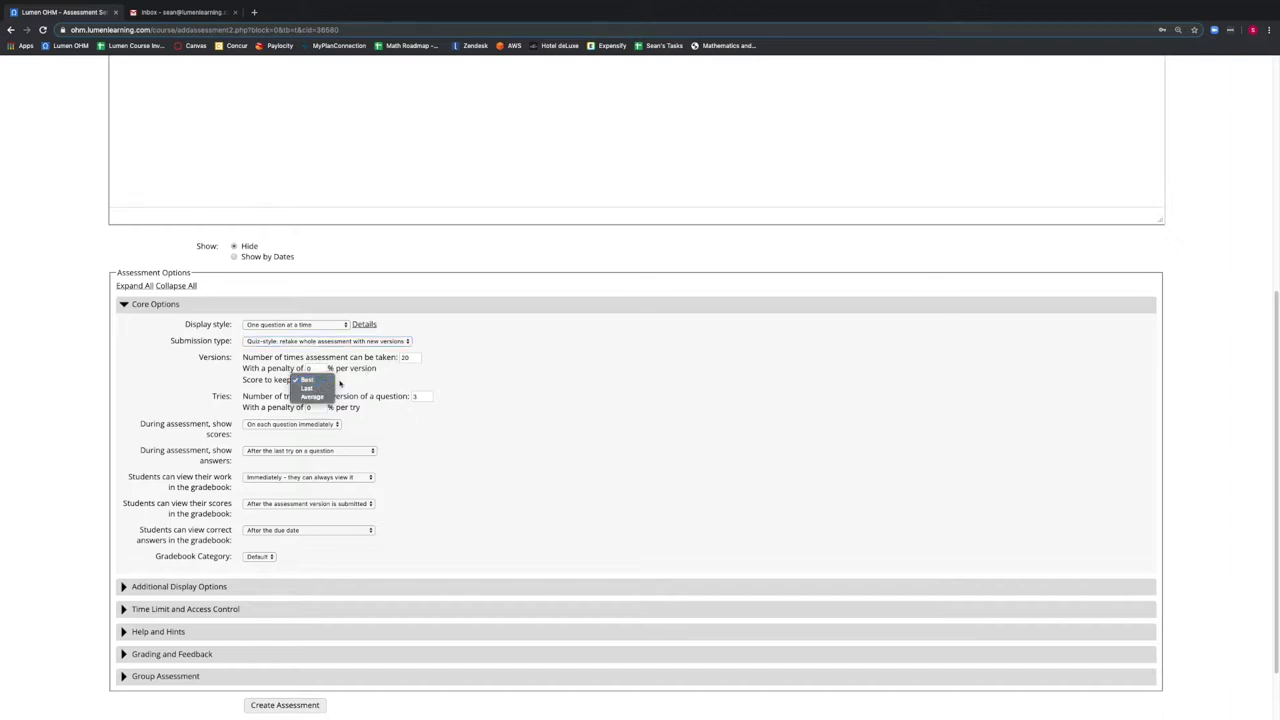
pyautogui.click(352, 381)
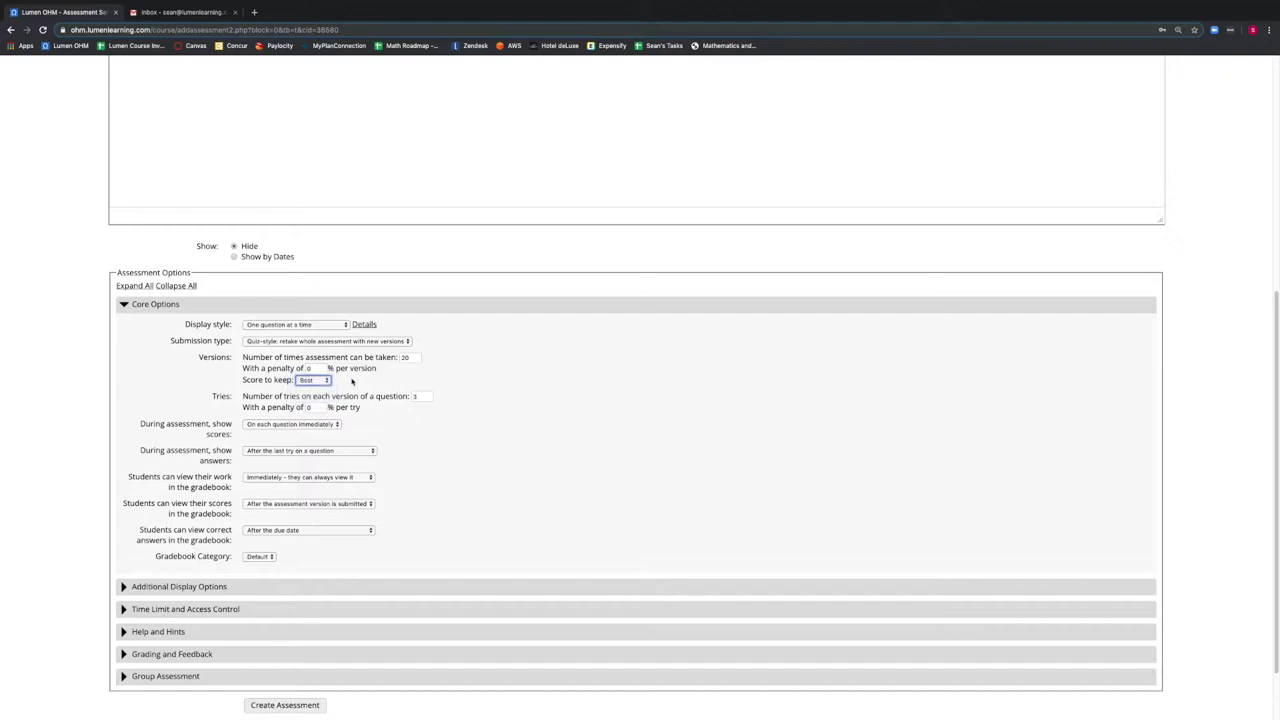
# Examine the tries, score and answer visibility settings in Core Options, and collapse that section
pyautogui.scroll(-1, 352, 381)
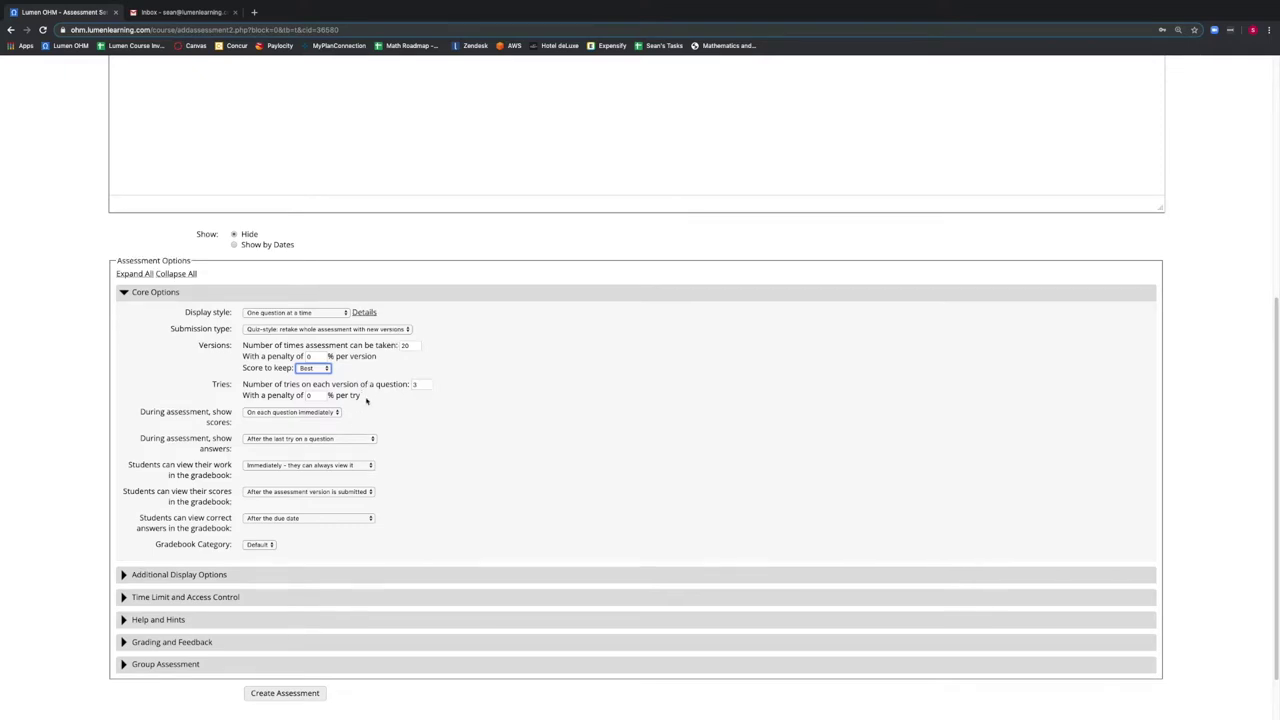
pyautogui.scroll(-2, 400, 400)
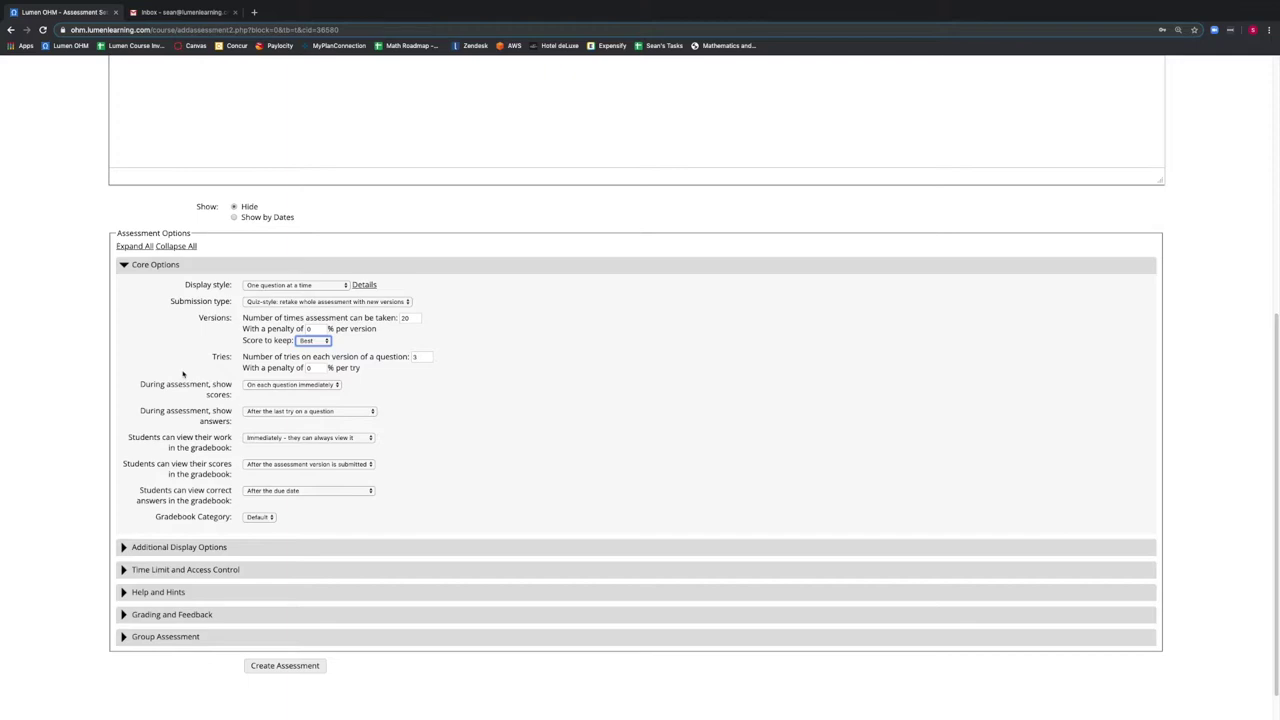
pyautogui.scroll(-1, 183, 374)
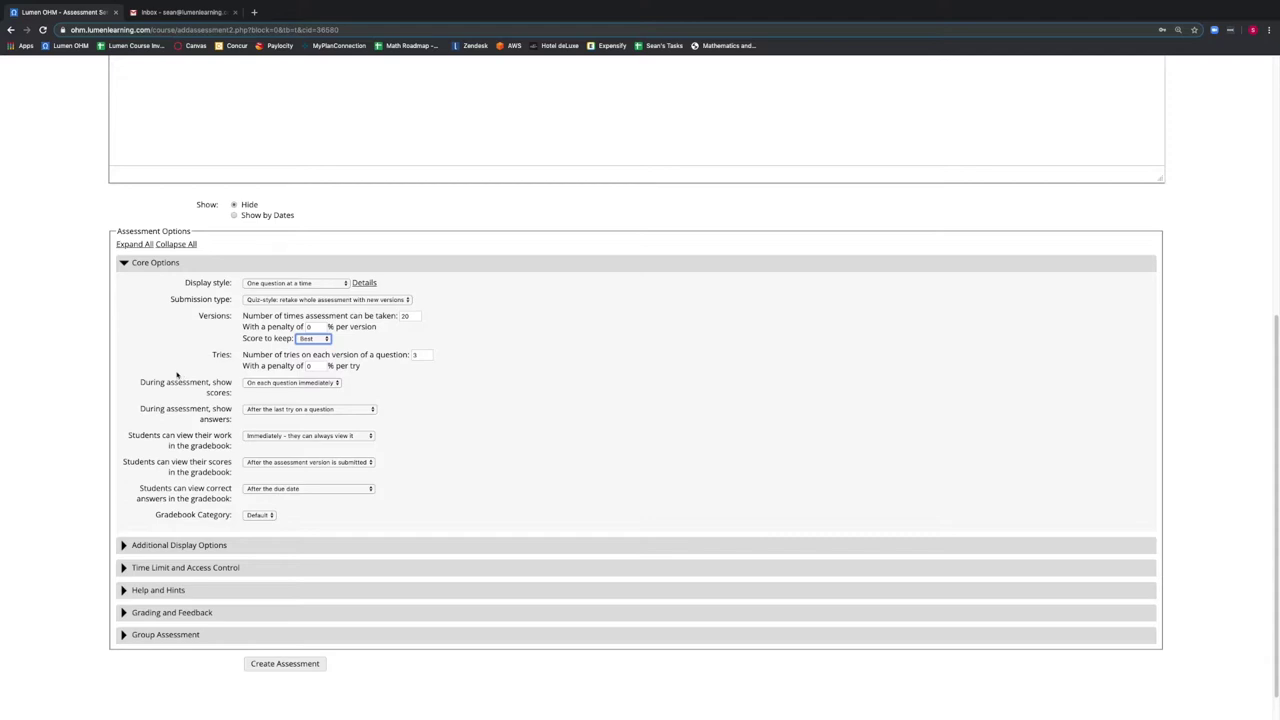
pyautogui.scroll(-1, 177, 375)
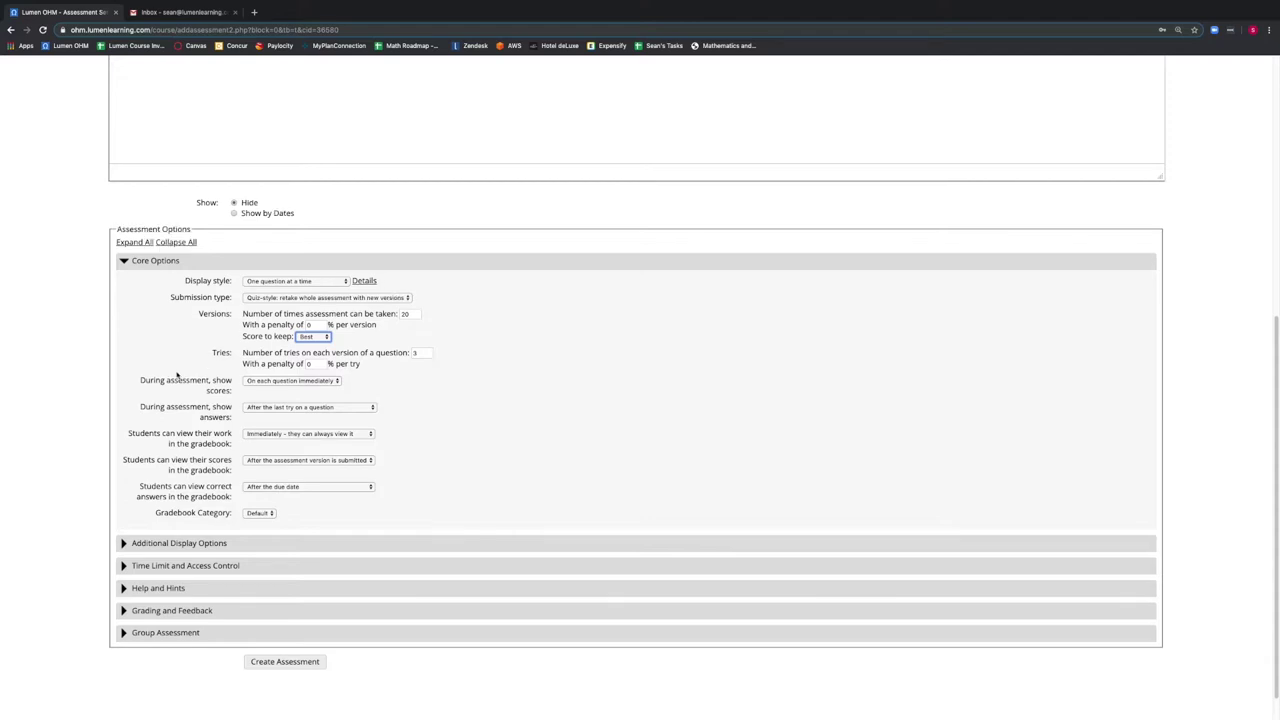
pyautogui.scroll(-1, 177, 373)
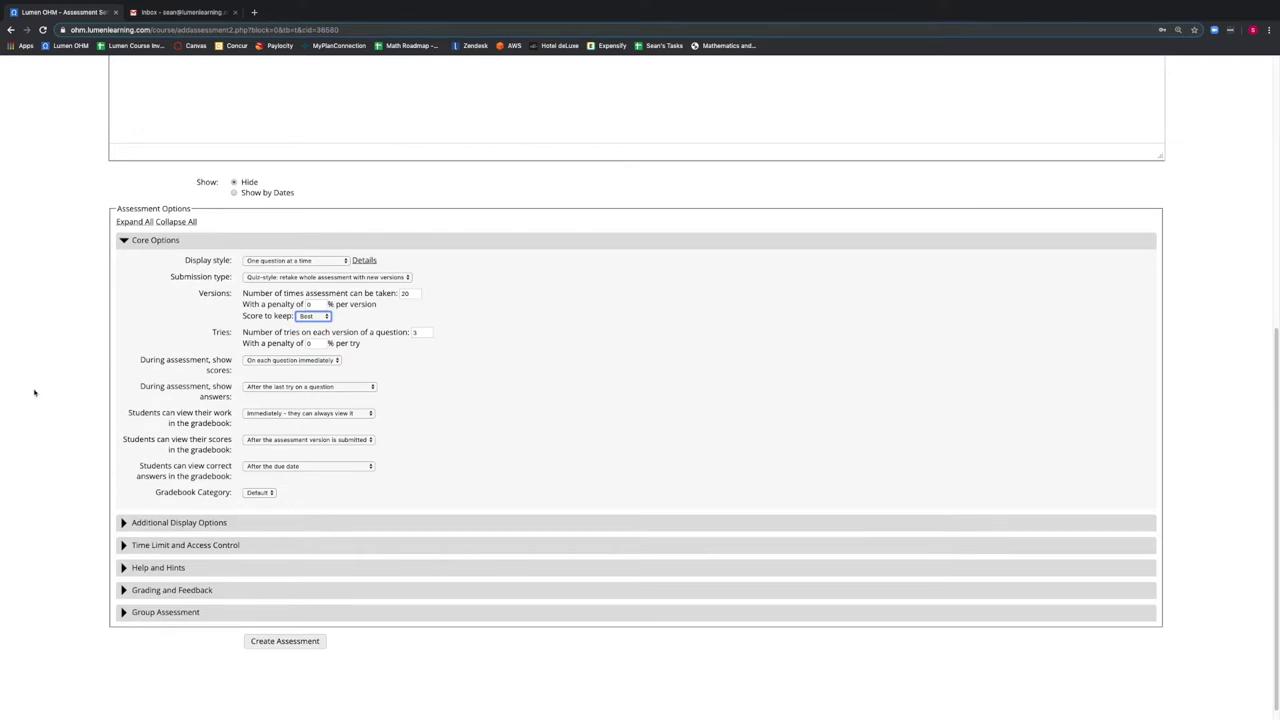
pyautogui.scroll(-1, 145, 408)
pyautogui.click(112, 227)
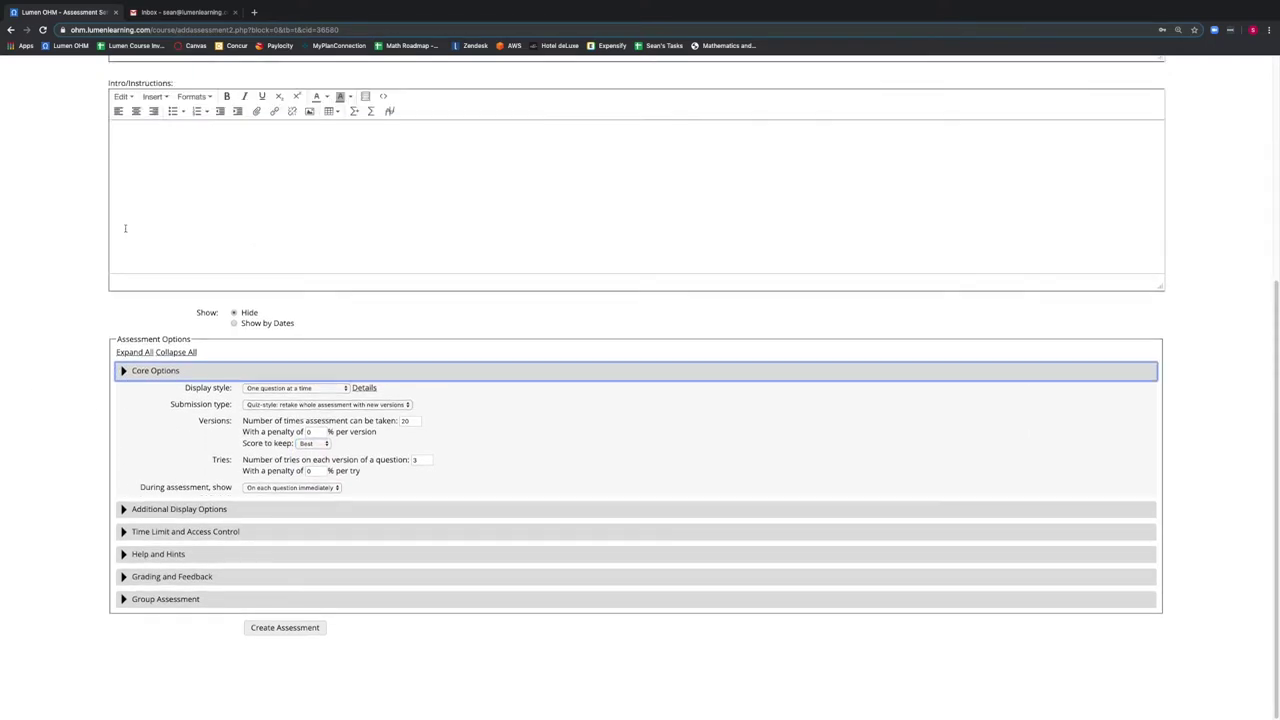
# Examine the Additional Display Options and the Time Limit and Access Control settings, collapsing each section after viewing
pyautogui.click(127, 511)
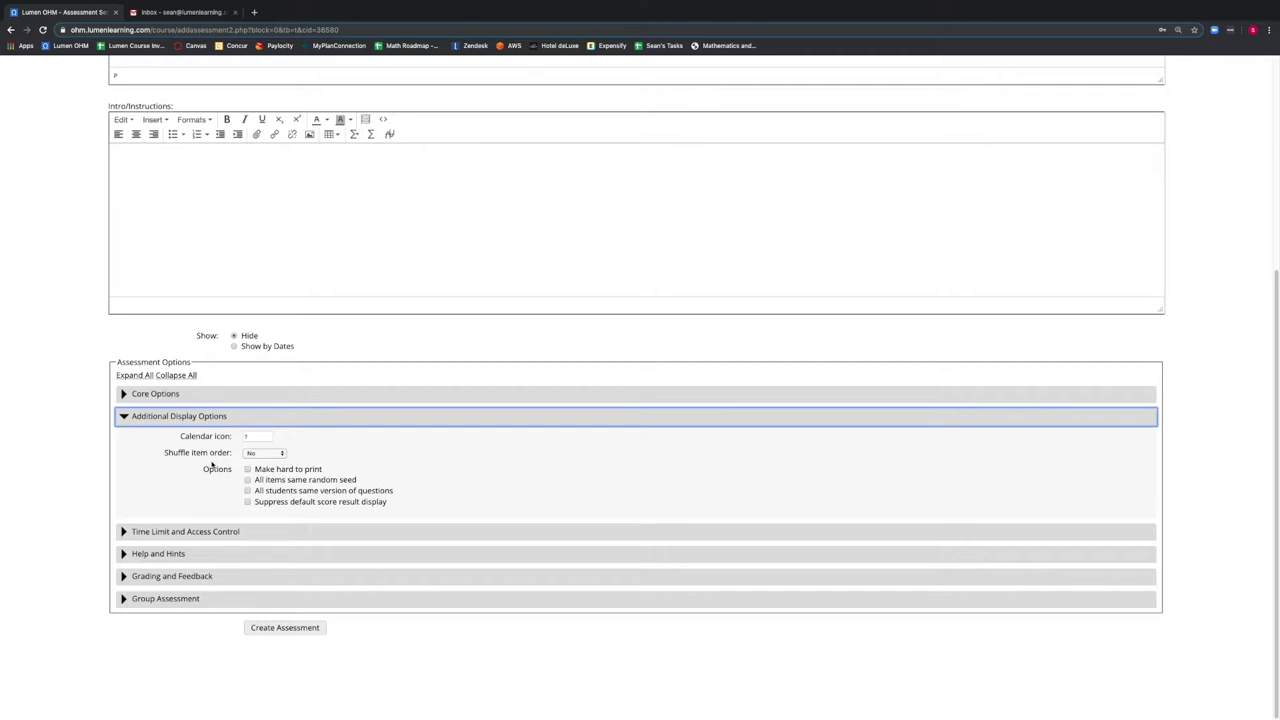
pyautogui.click(123, 419)
pyautogui.click(124, 531)
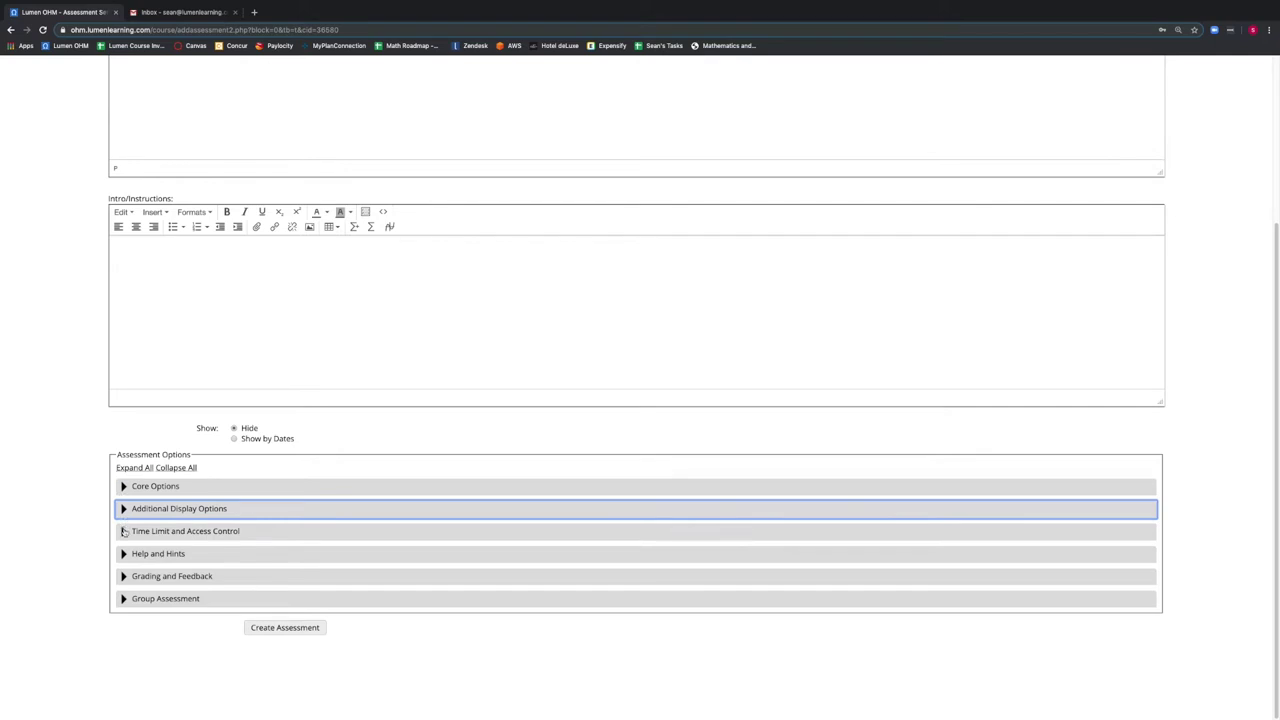
pyautogui.scroll(-3, 140, 510)
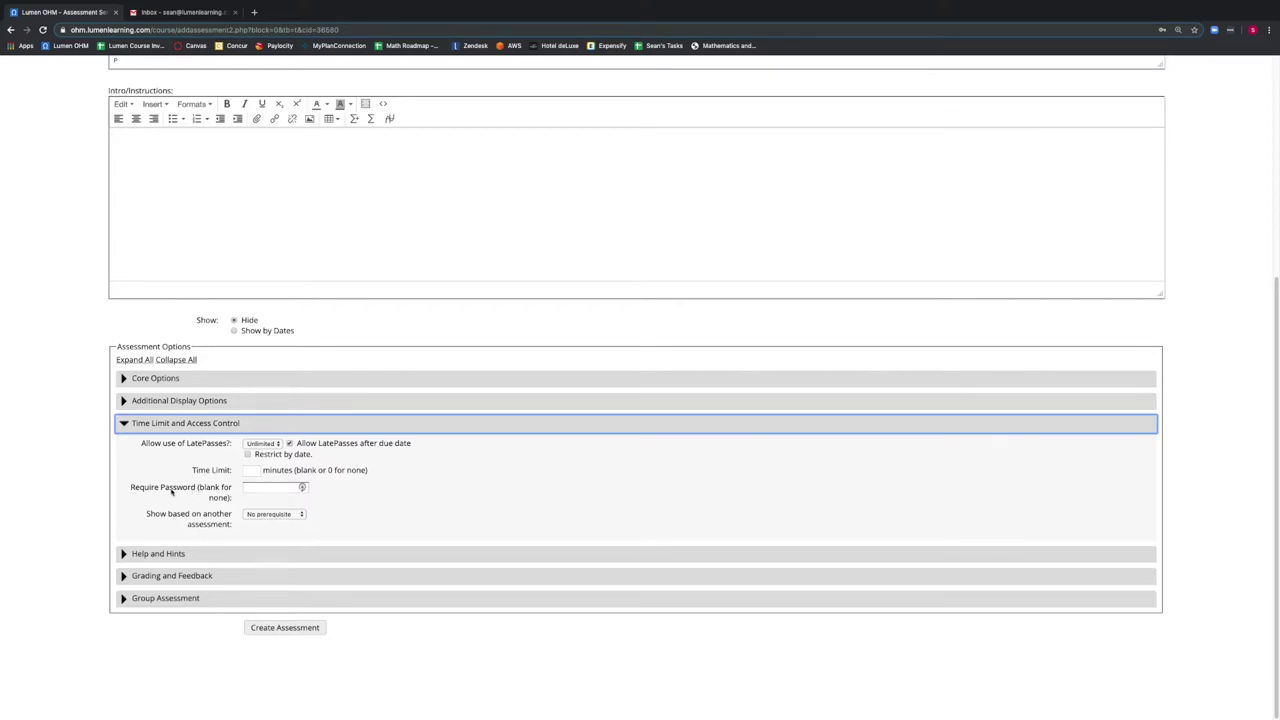
pyautogui.click(124, 424)
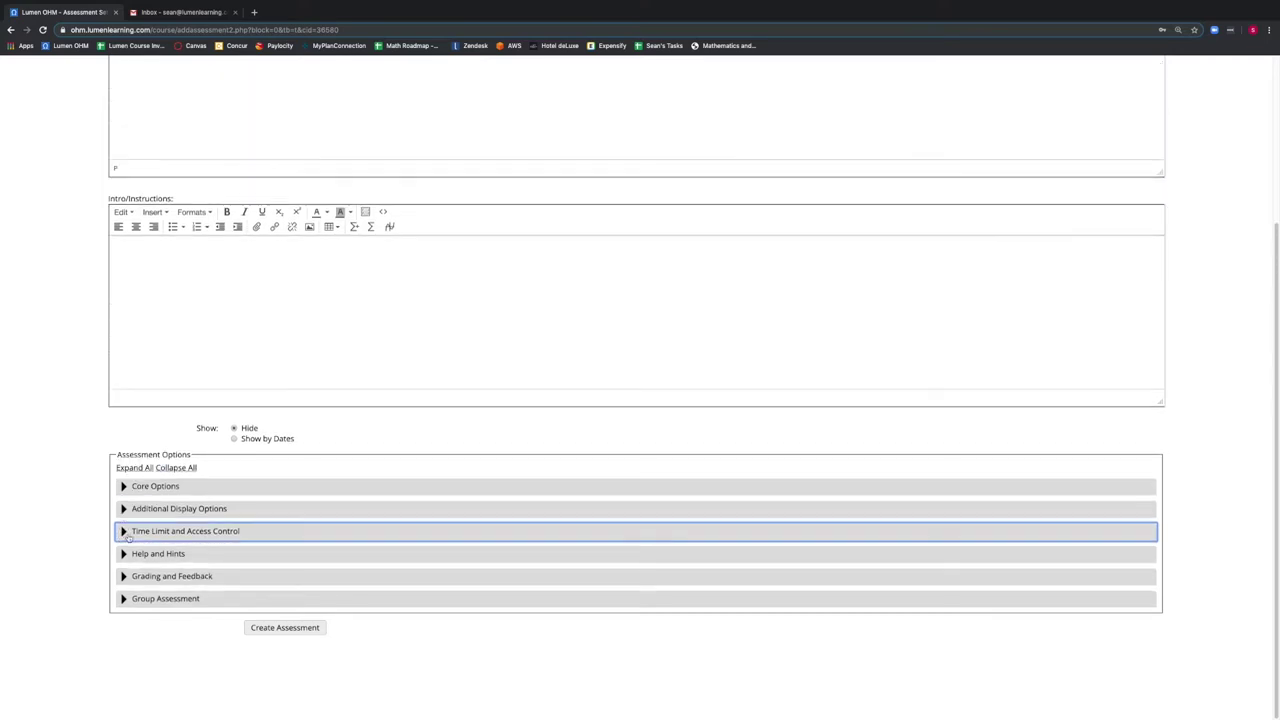
# Disable hints and video/text buttons in the Help and Hints settings, and collapse that section
pyautogui.click(126, 553)
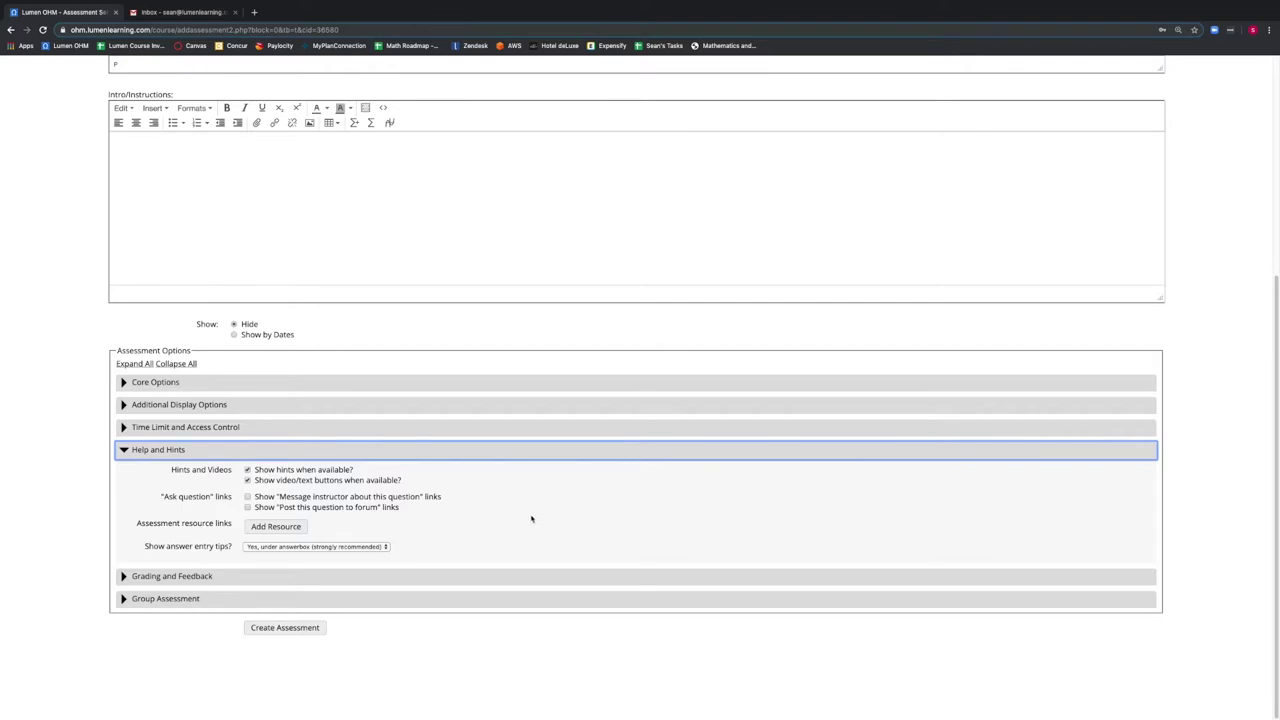
pyautogui.click(247, 470)
pyautogui.click(248, 481)
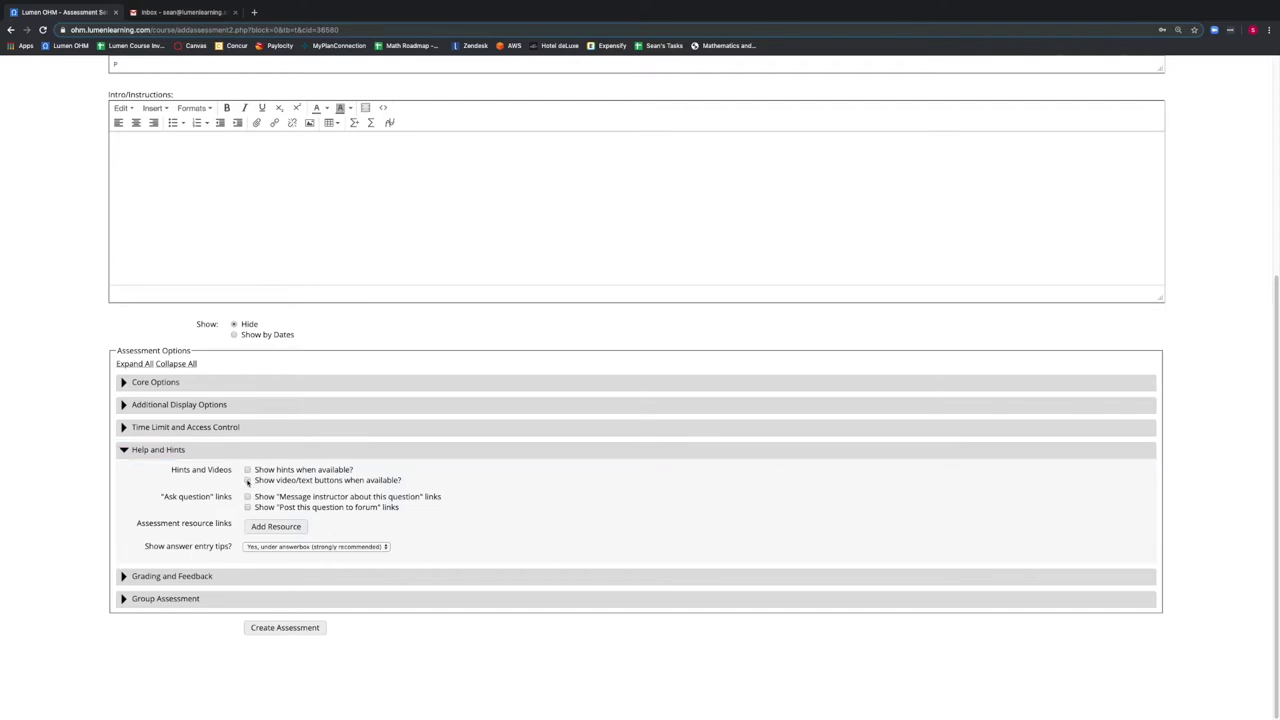
pyautogui.click(127, 452)
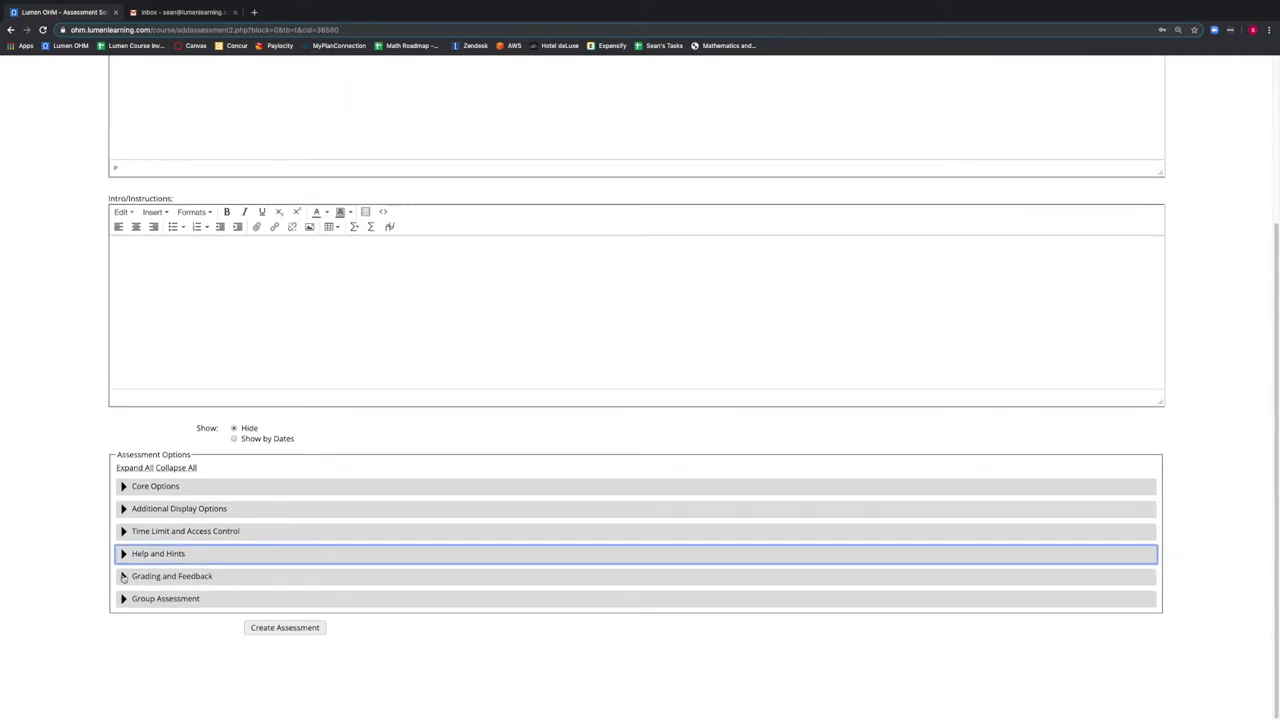
# Examine the Grading and Feedback settings and the Group Assessment choices, leaving them unchanged and collapsing each section after viewing
pyautogui.click(127, 576)
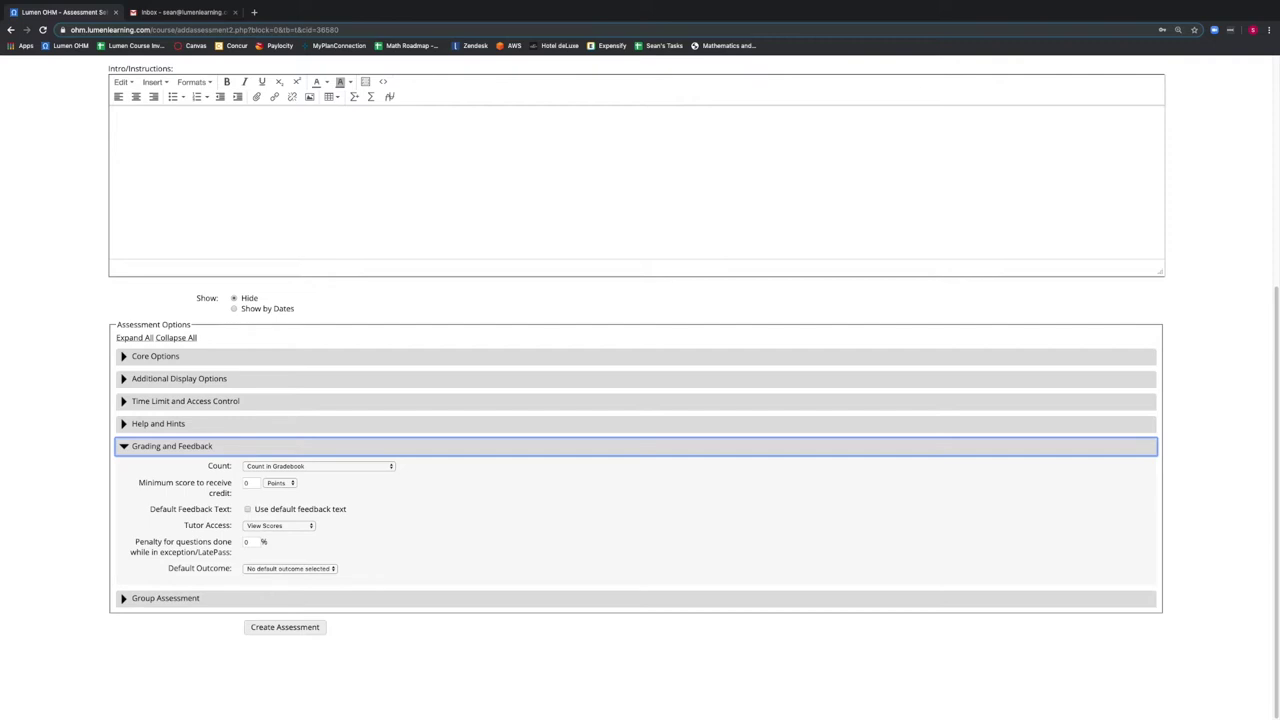
pyautogui.click(126, 450)
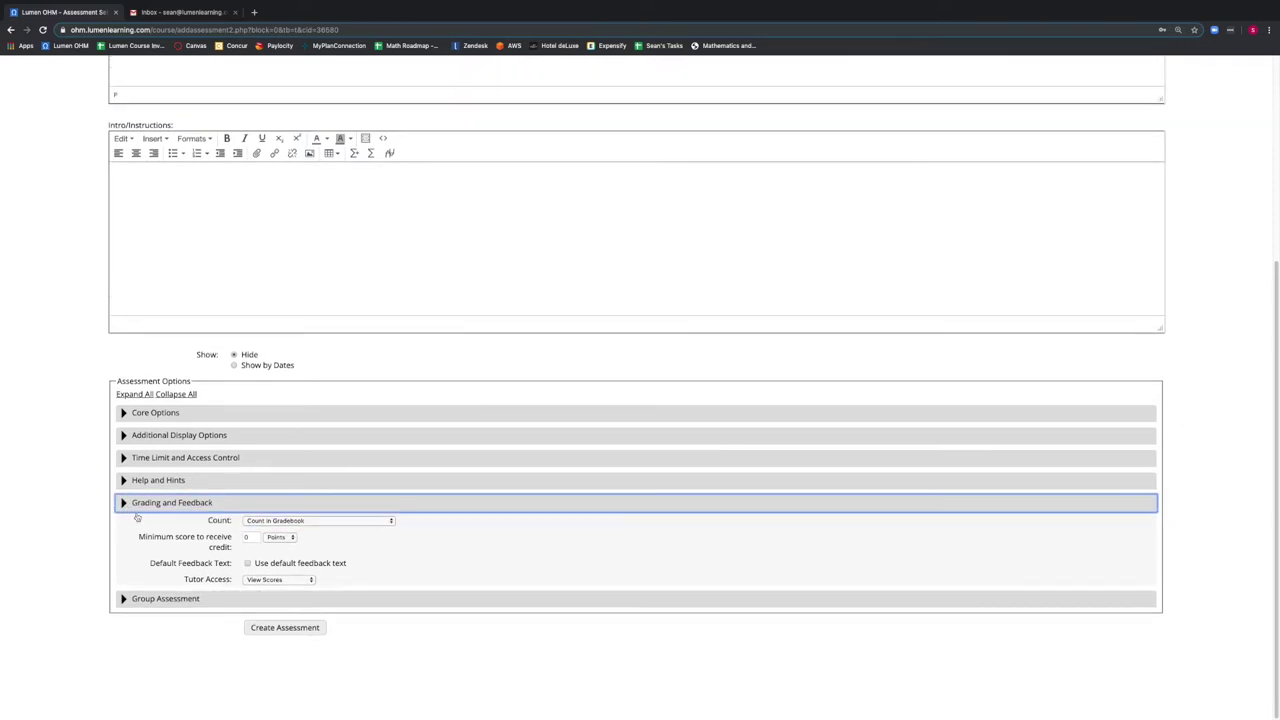
pyautogui.click(133, 600)
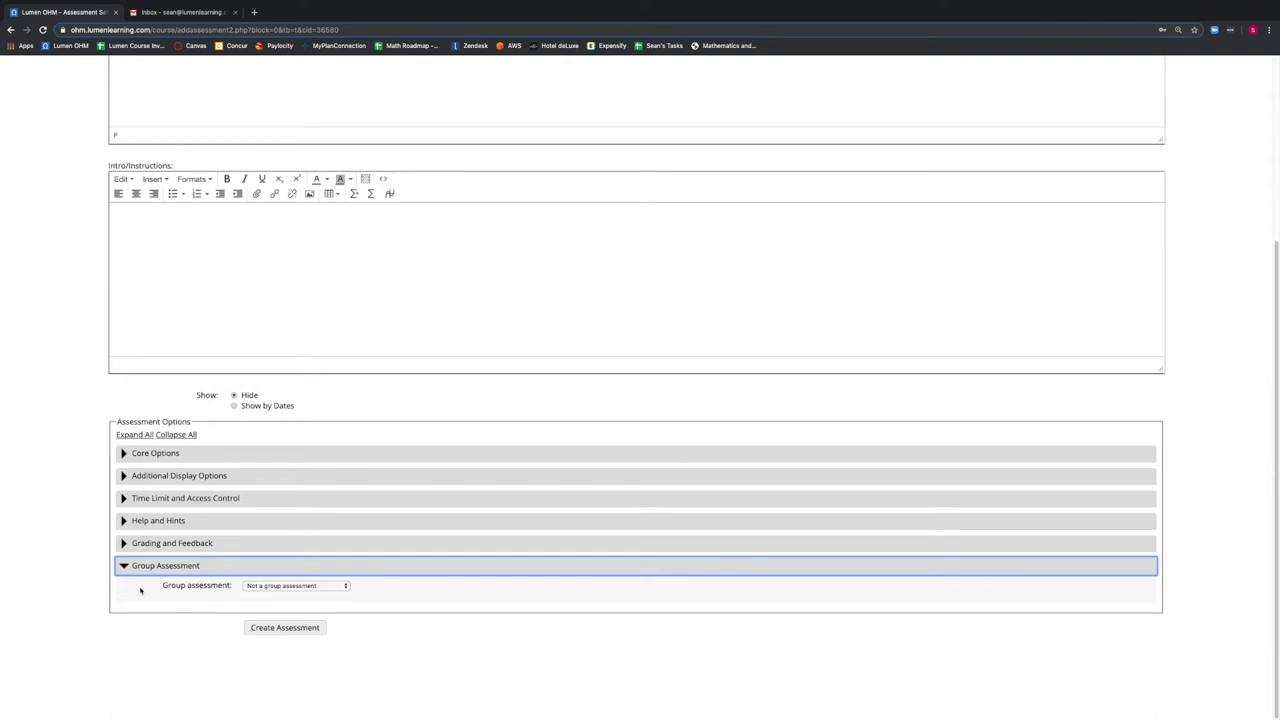
pyautogui.click(249, 589)
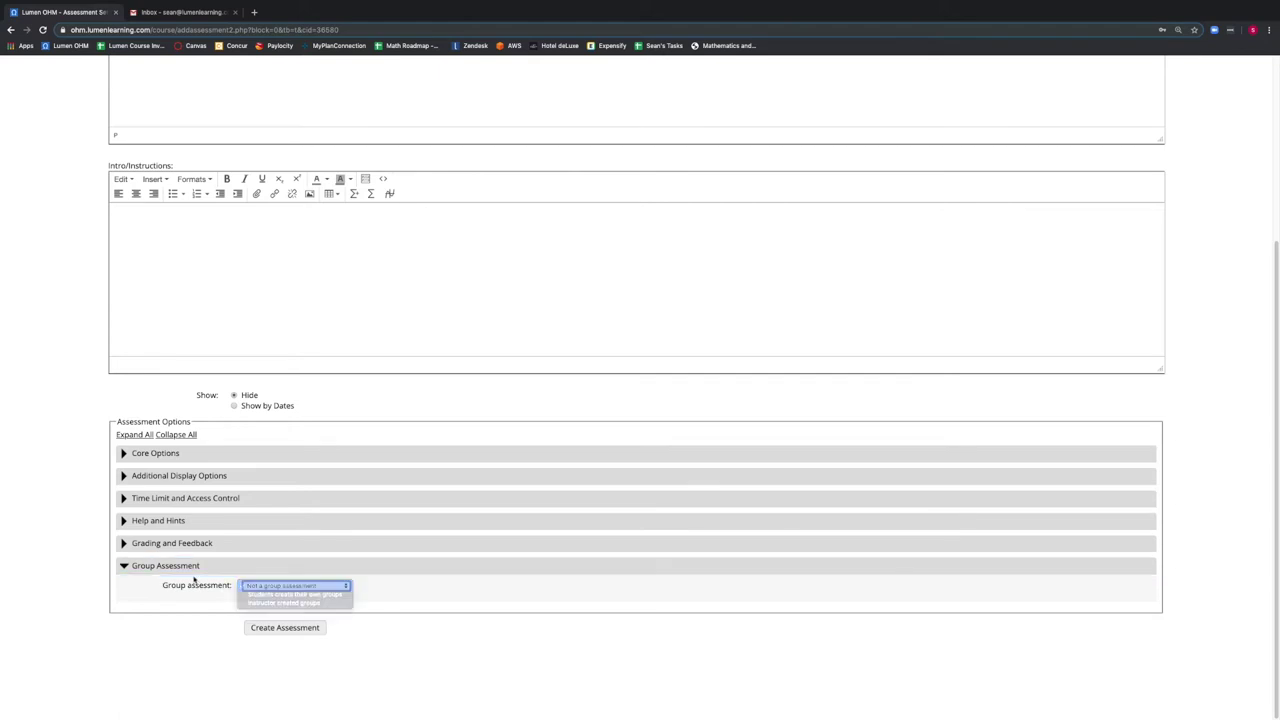
pyautogui.click(194, 584)
pyautogui.click(124, 565)
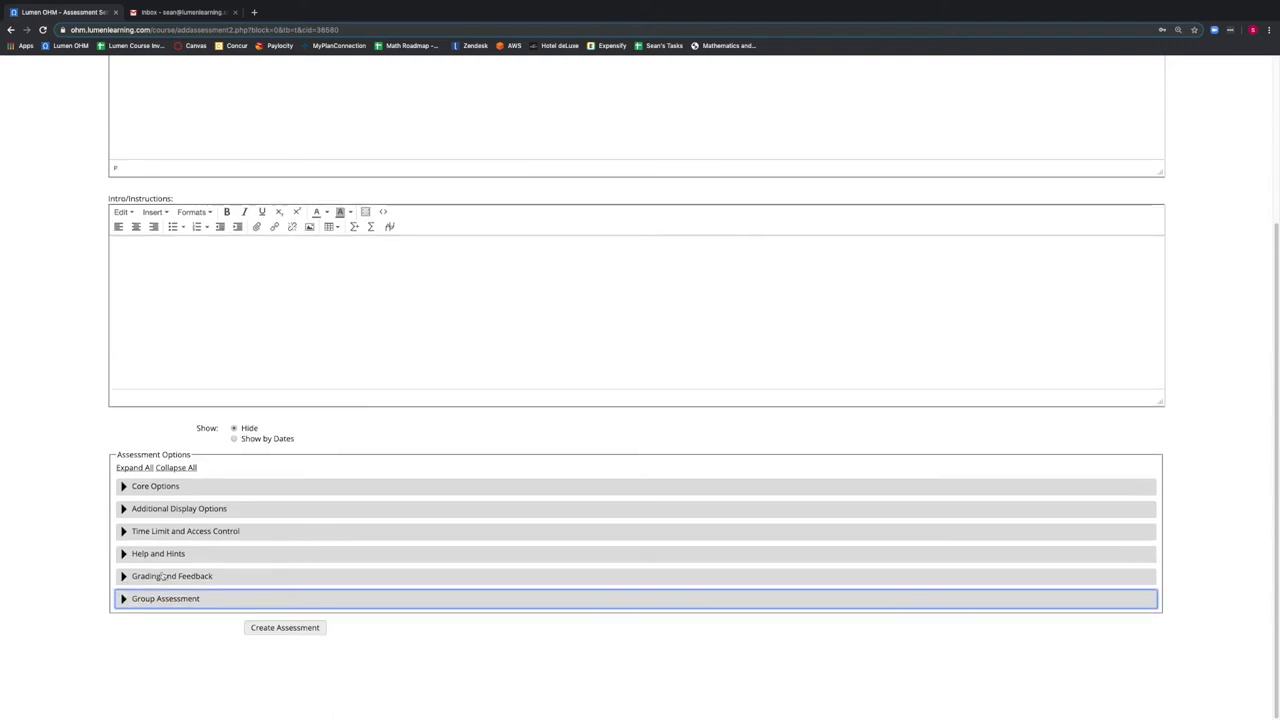
# Create the Exam 1 assessment and return to the course page without adding any questions
pyautogui.click(284, 628)
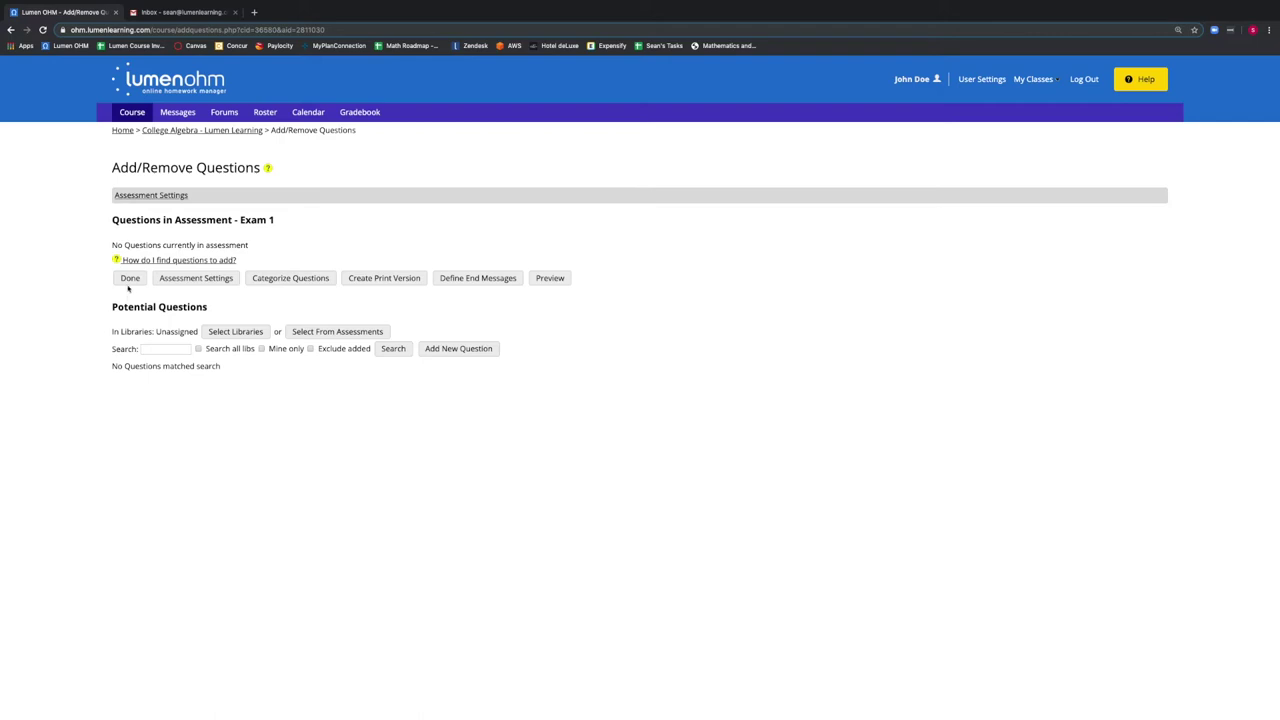
pyautogui.click(129, 279)
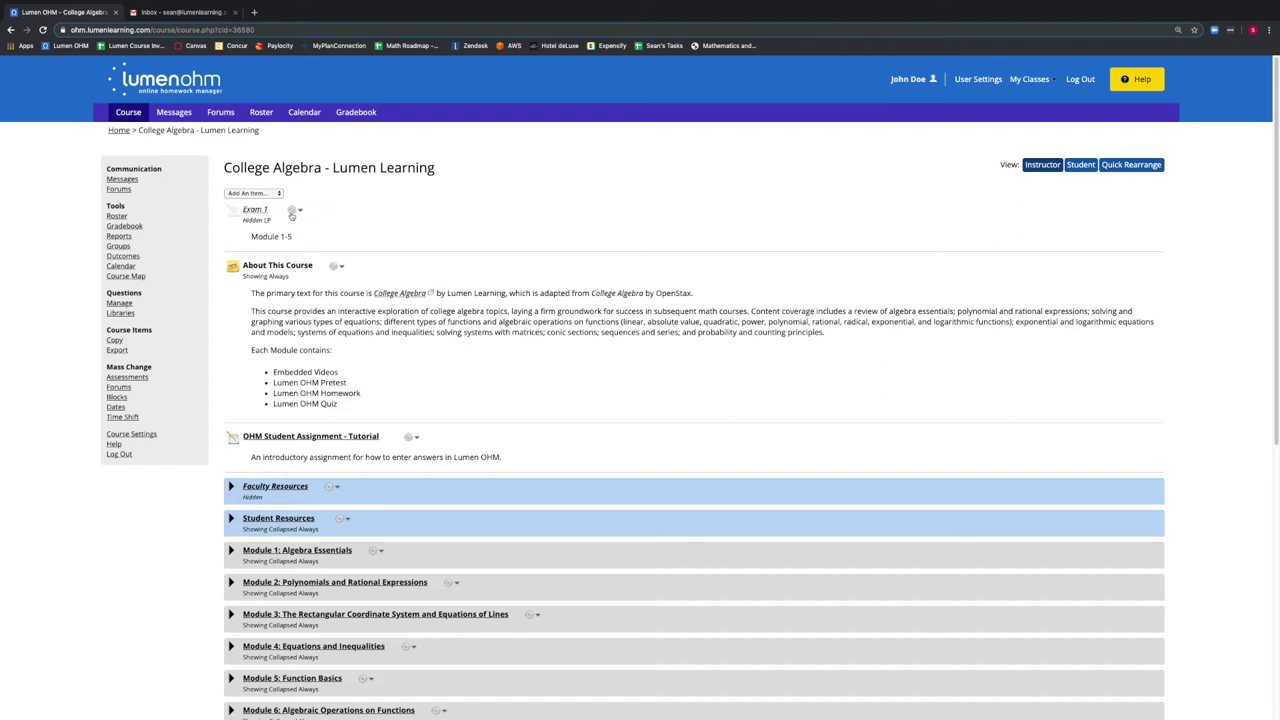
# Move Exam 1 within the Main Course Page so it comes after Module 5: Function Basics, and check its placement
pyautogui.click(292, 212)
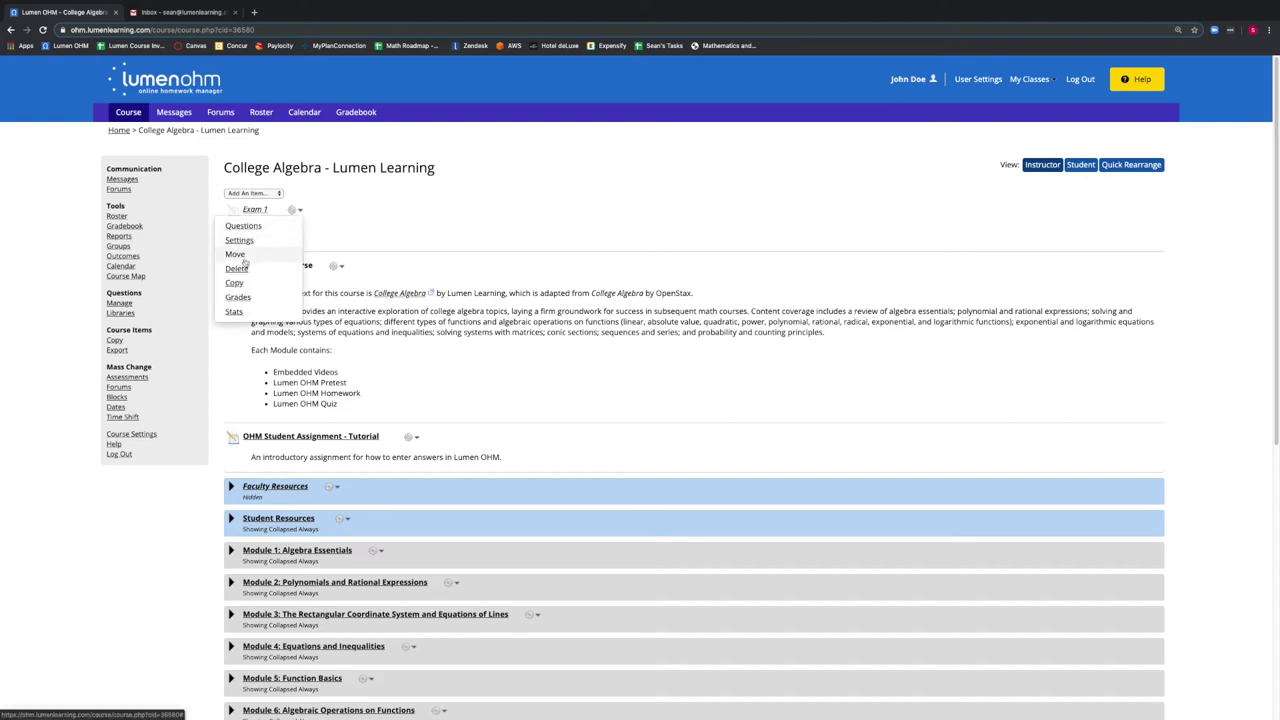
pyautogui.click(236, 255)
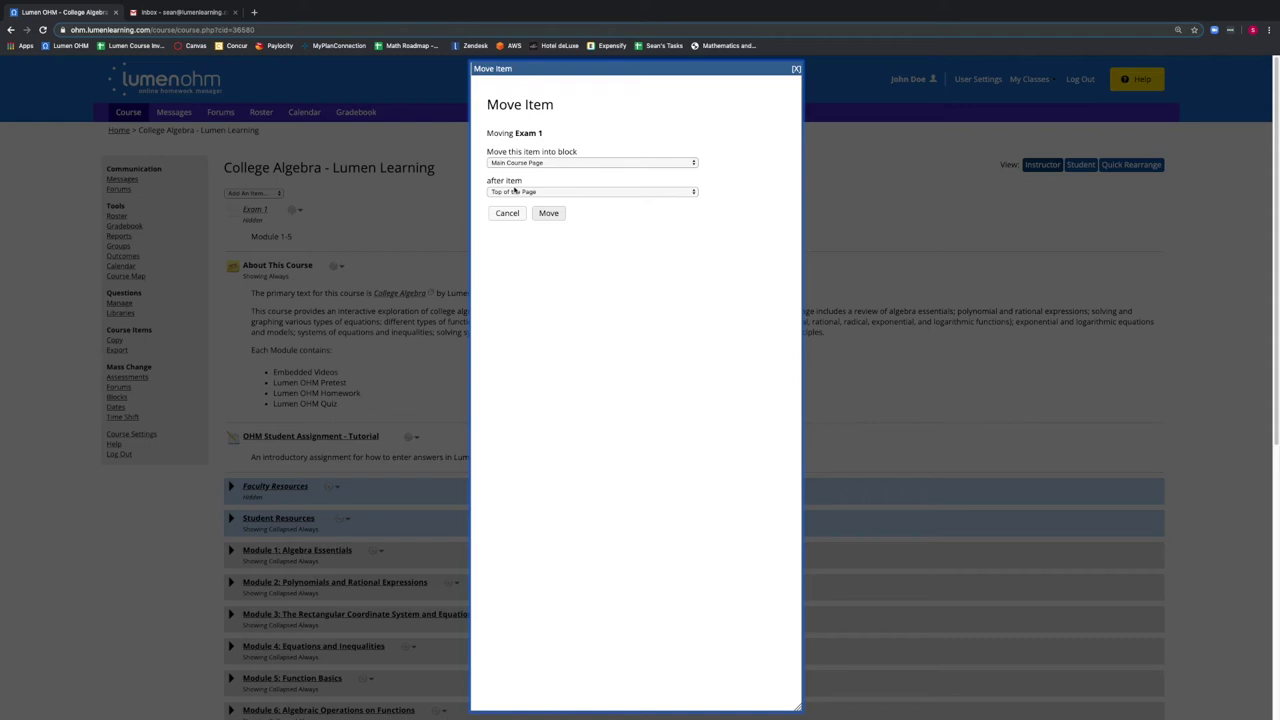
pyautogui.click(518, 195)
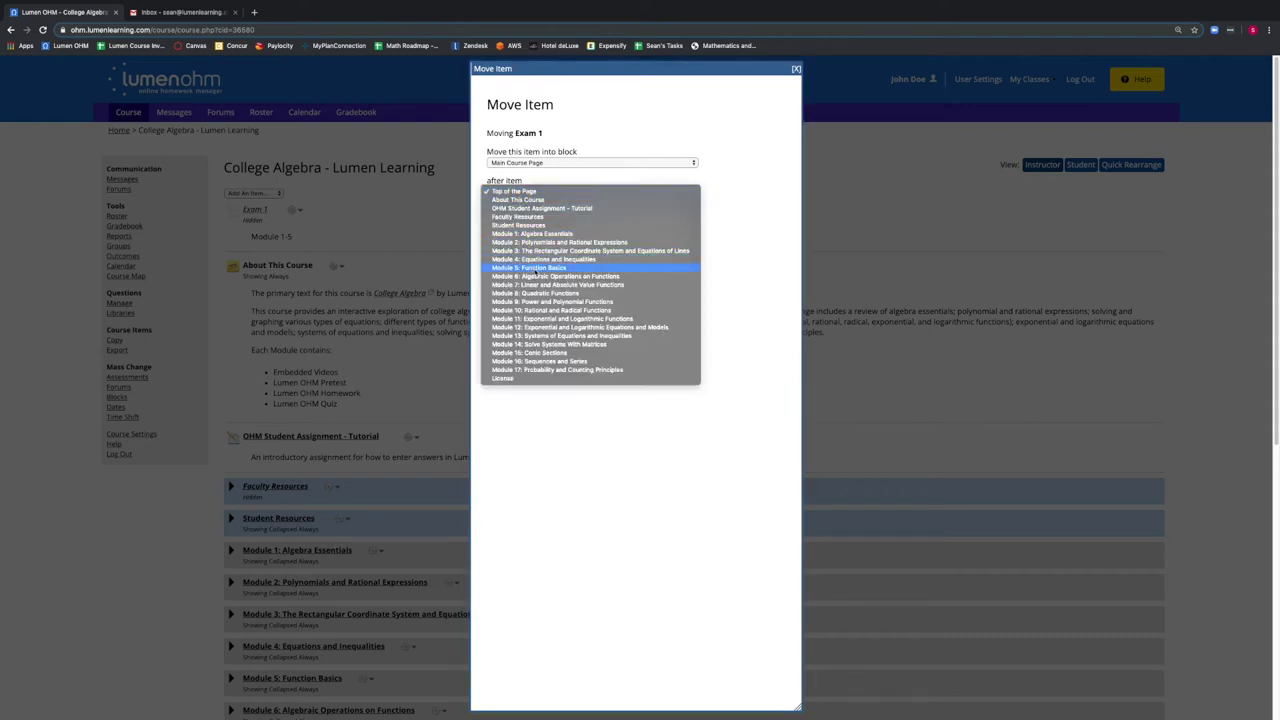
pyautogui.click(537, 268)
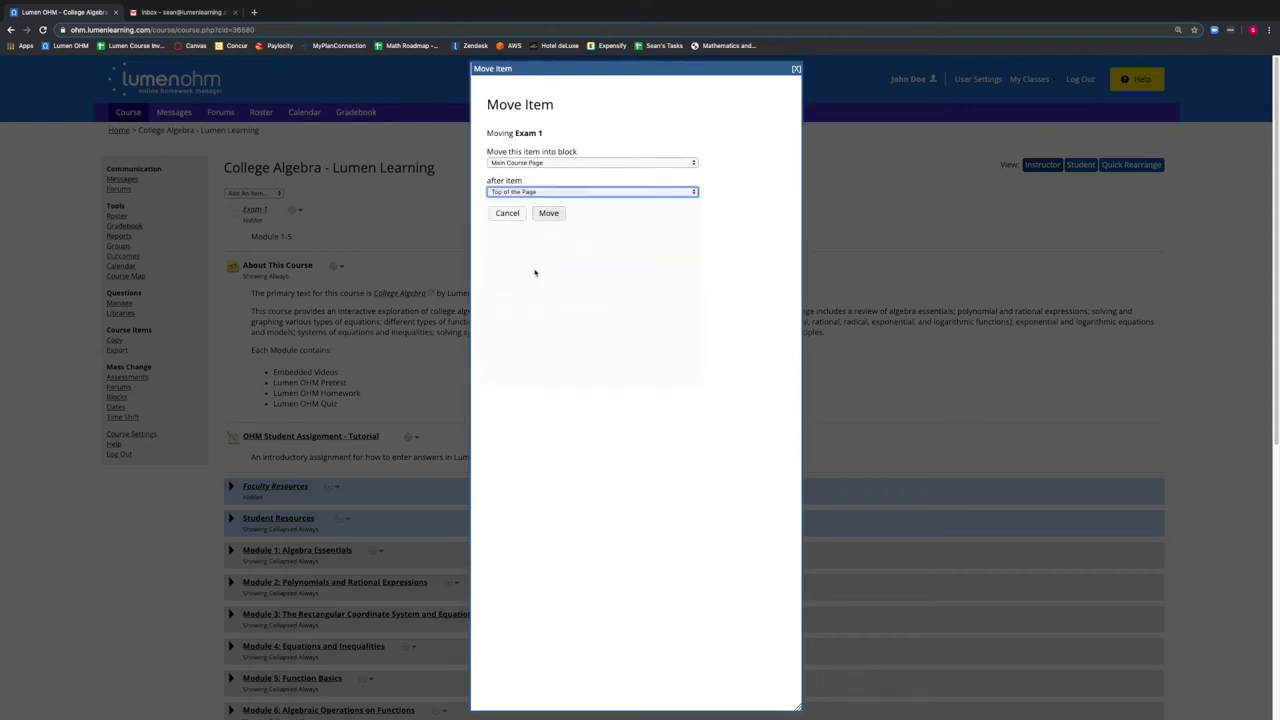
pyautogui.click(549, 213)
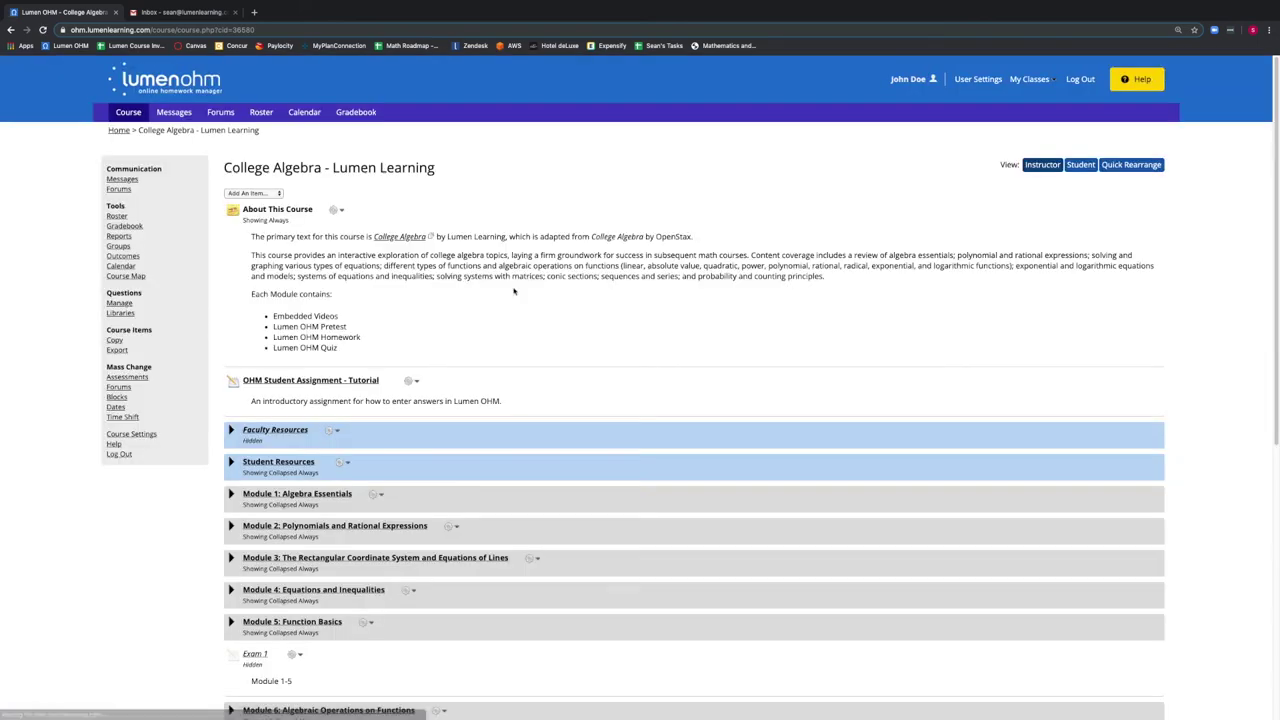
pyautogui.scroll(-1, 514, 291)
pyautogui.scroll(-1, 514, 291)
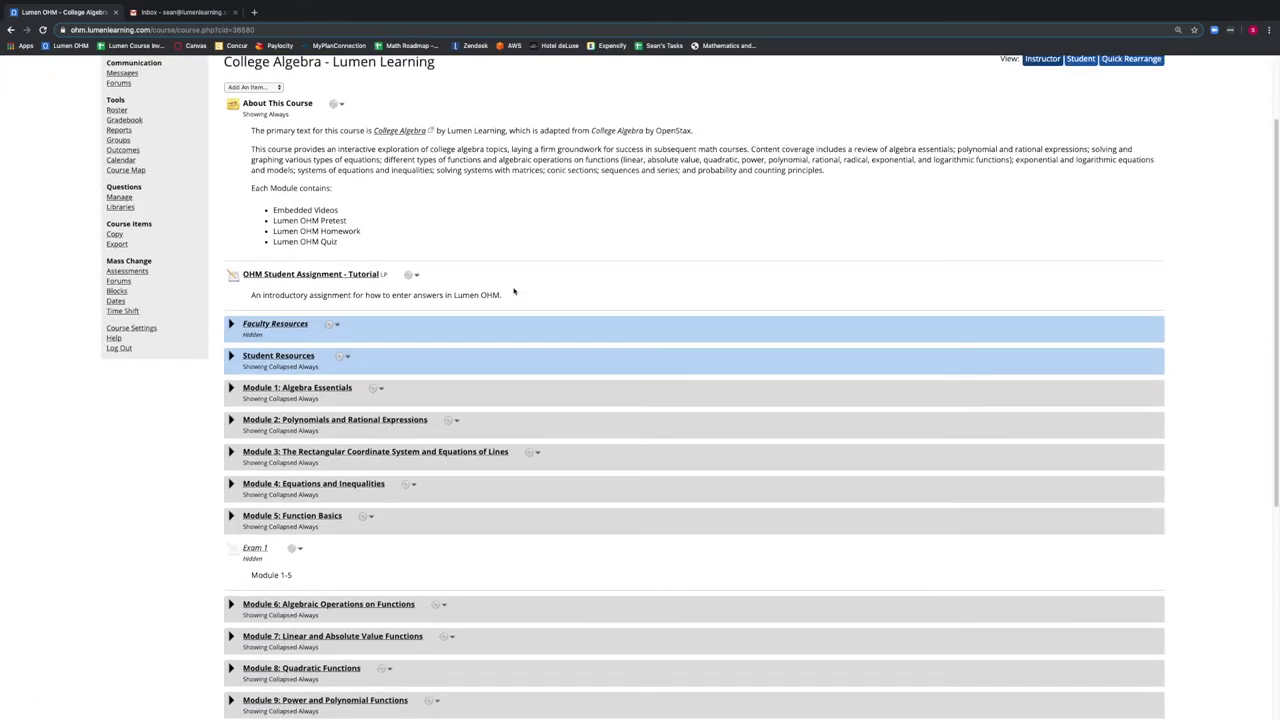
pyautogui.scroll(-1, 514, 291)
pyautogui.scroll(-2, 514, 290)
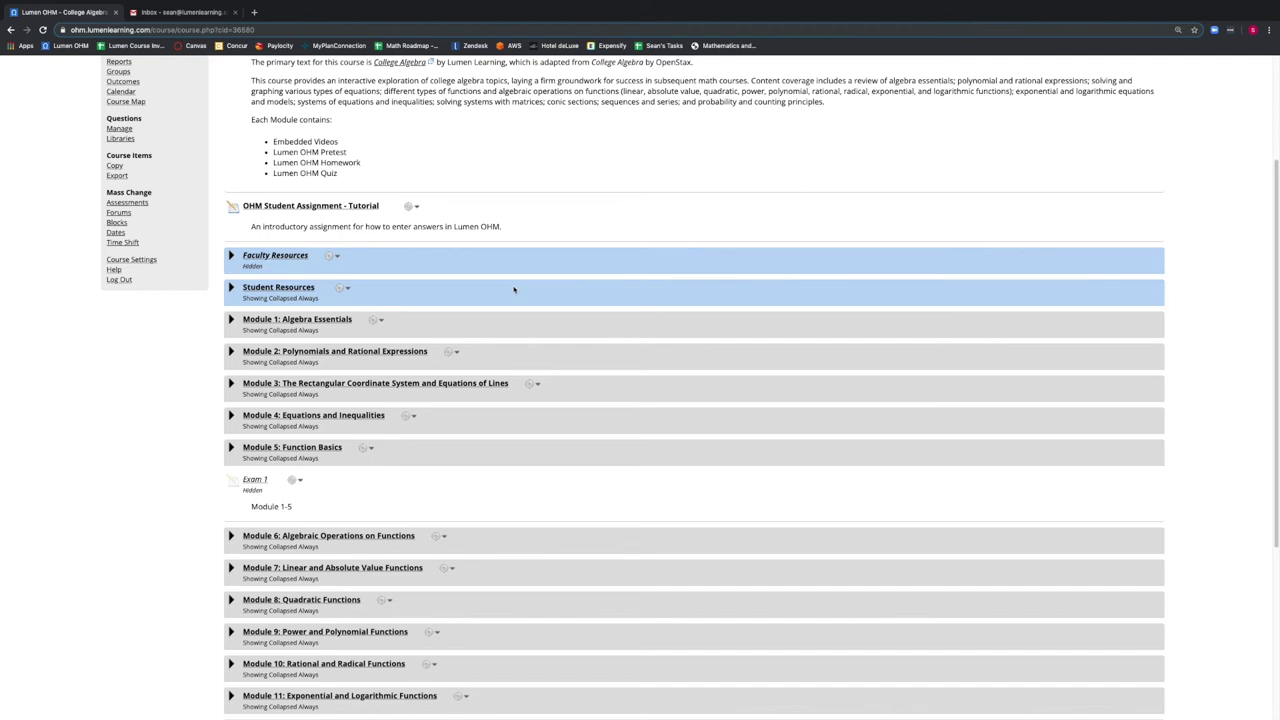
# Preview the course page in Student view and look through the module list for the hidden Exam 1
pyautogui.scroll(3, 514, 290)
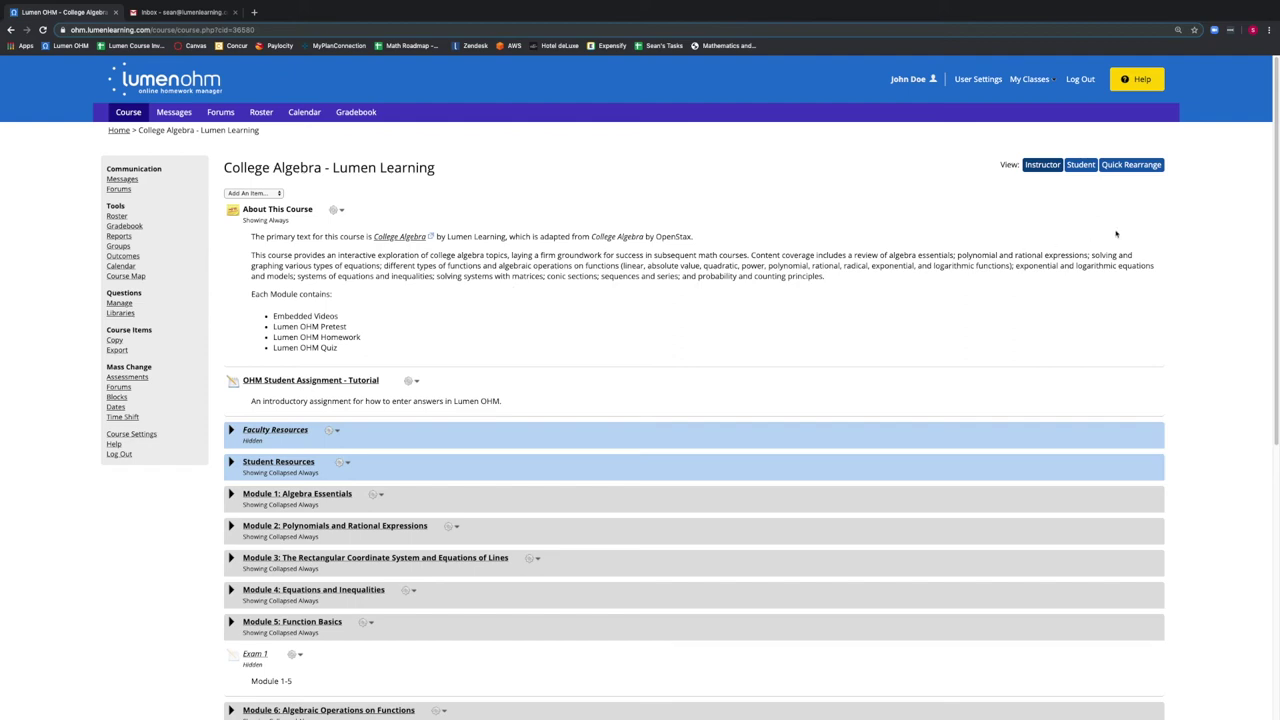
pyautogui.click(1086, 169)
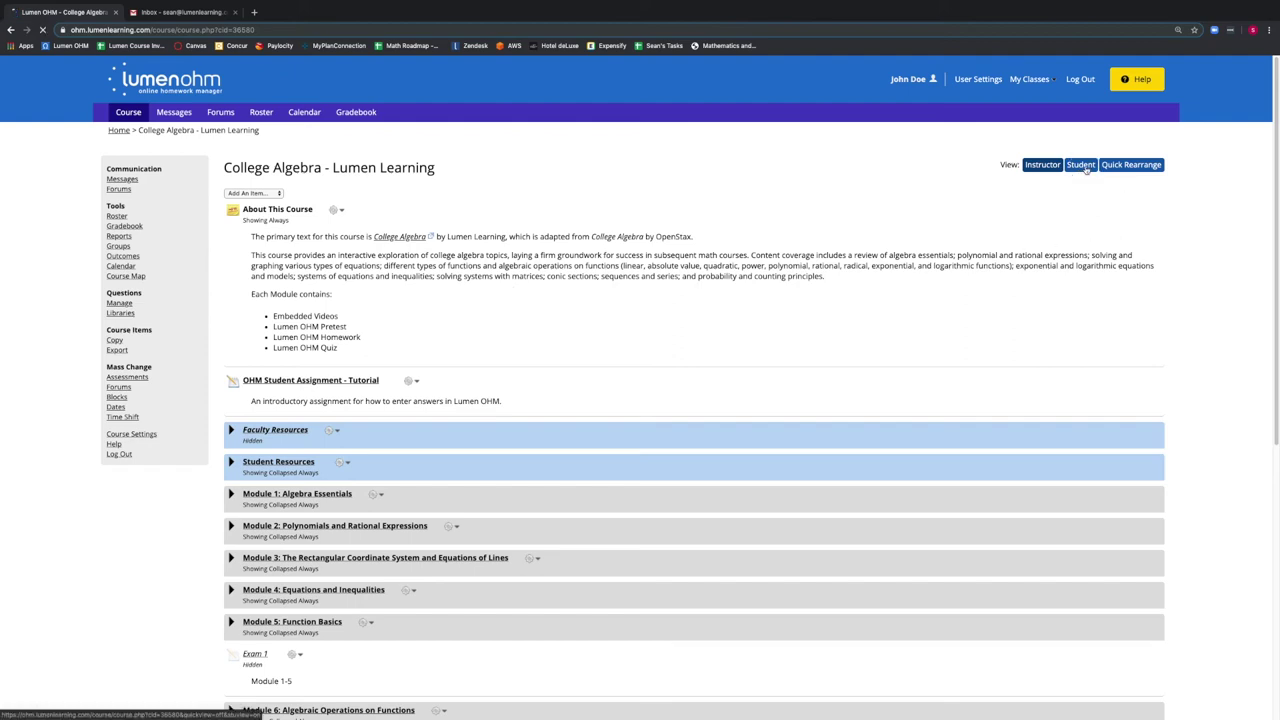
pyautogui.scroll(-1, 686, 294)
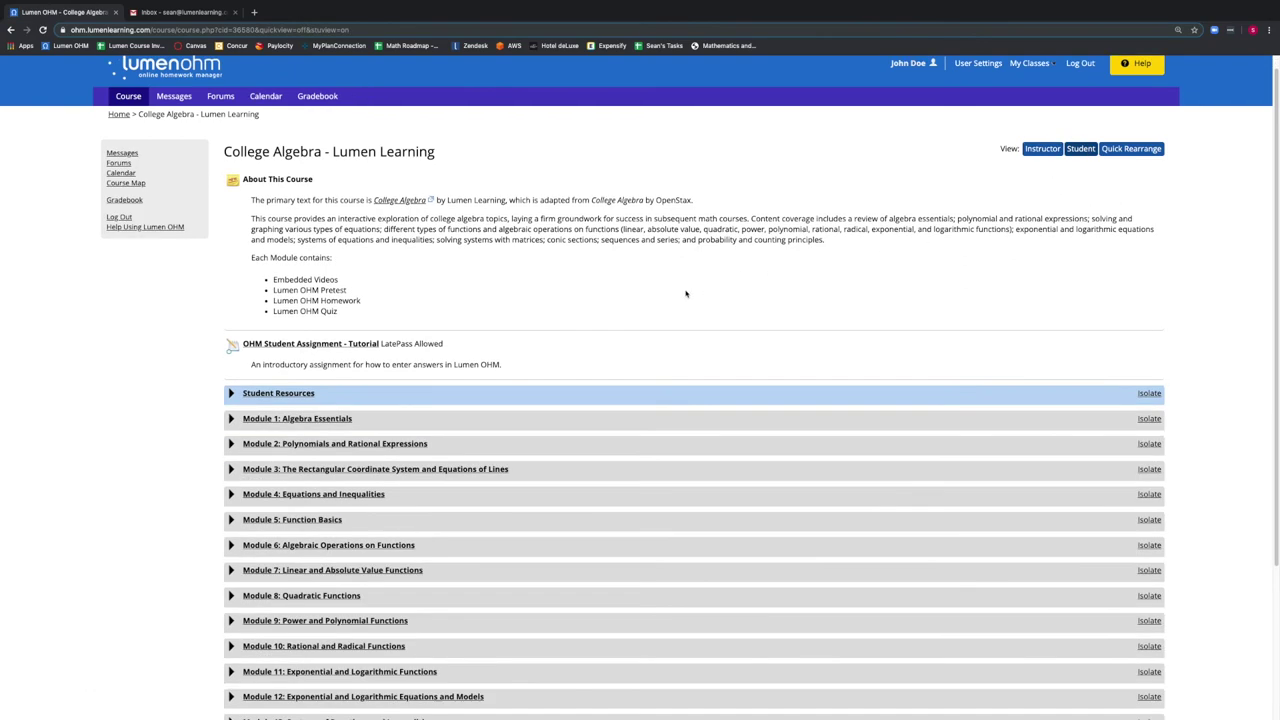
pyautogui.scroll(-3, 686, 294)
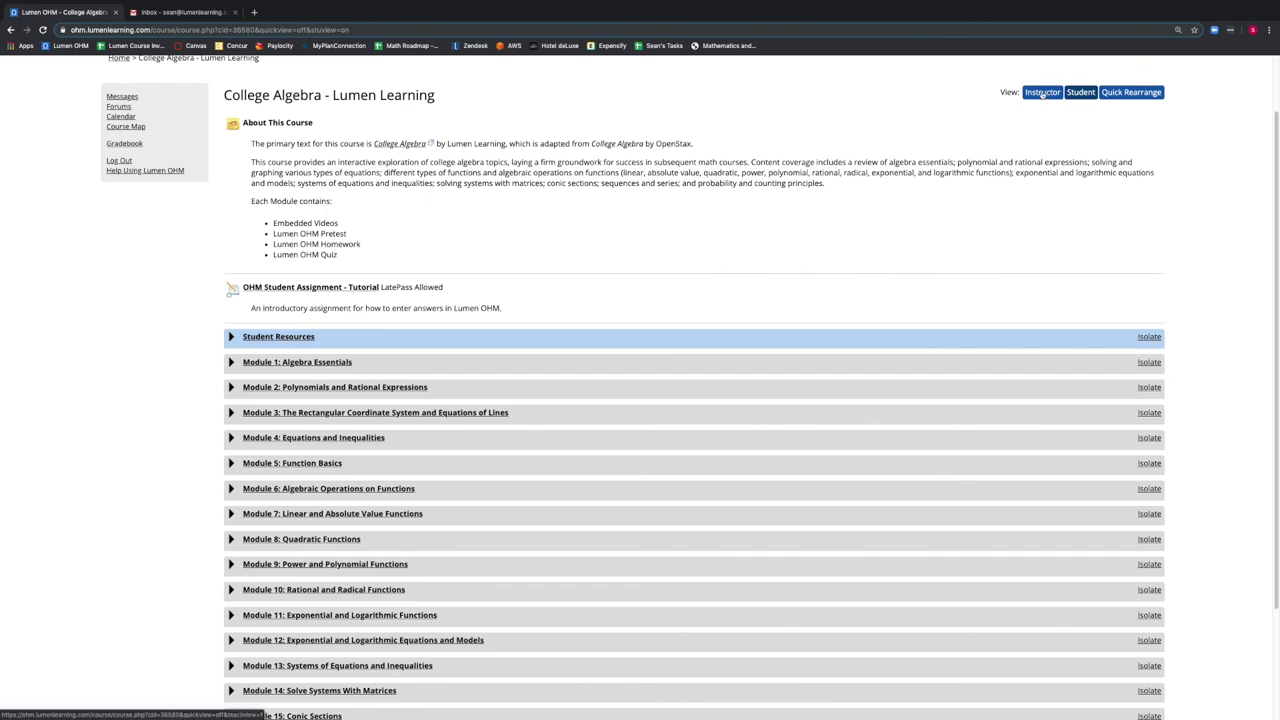
# Return the course page to Instructor view and look at the Exam 1 entry below Module 5
pyautogui.click(1041, 92)
pyautogui.scroll(-1, 599, 316)
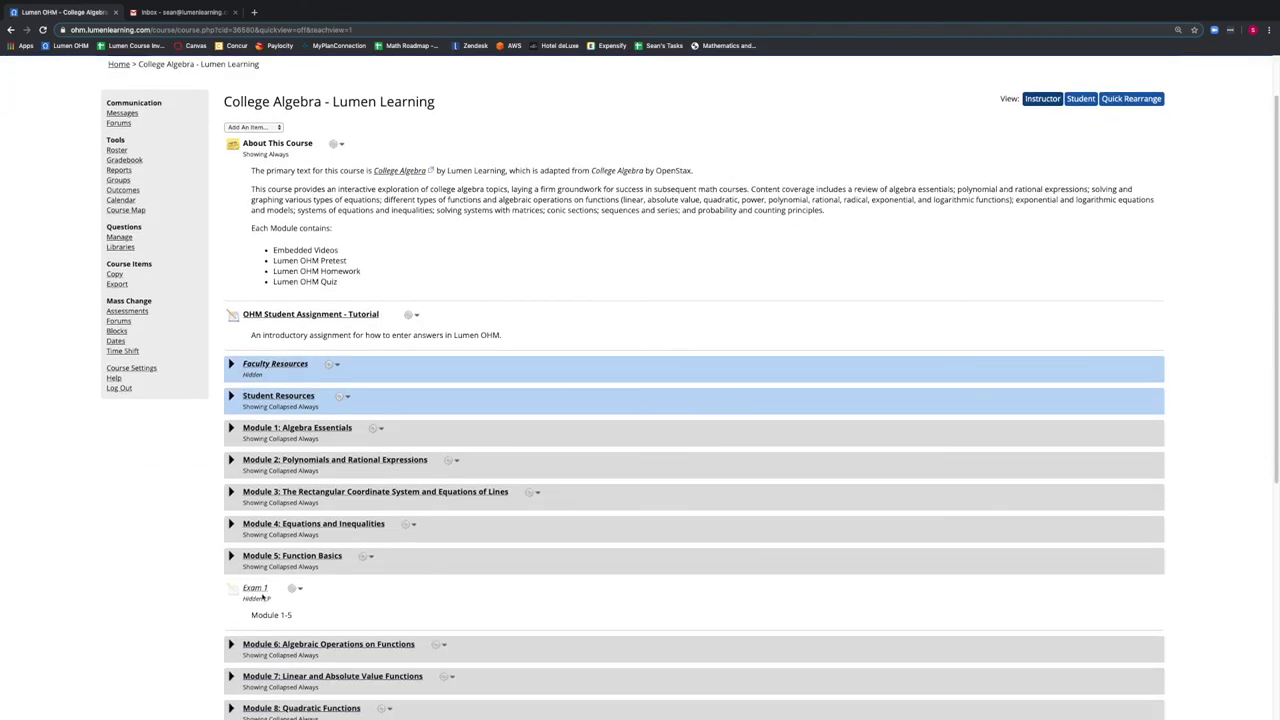
pyautogui.scroll(1, 310, 601)
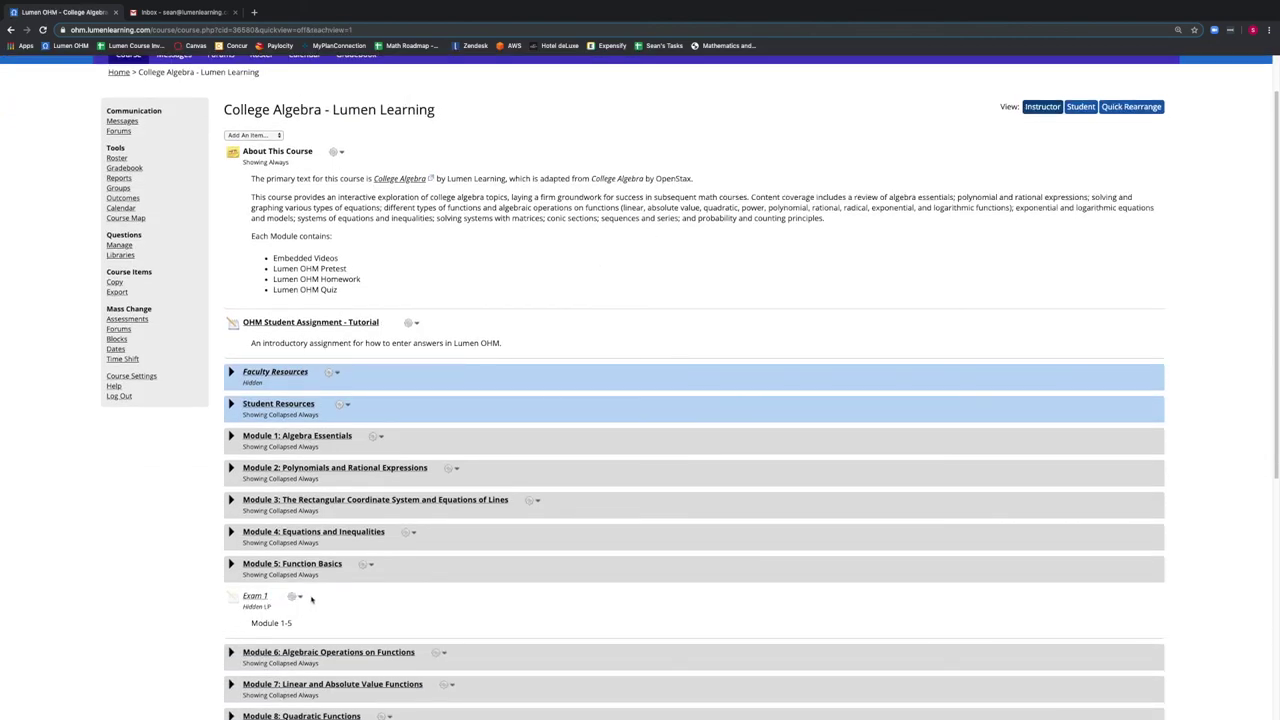
pyautogui.scroll(2, 311, 599)
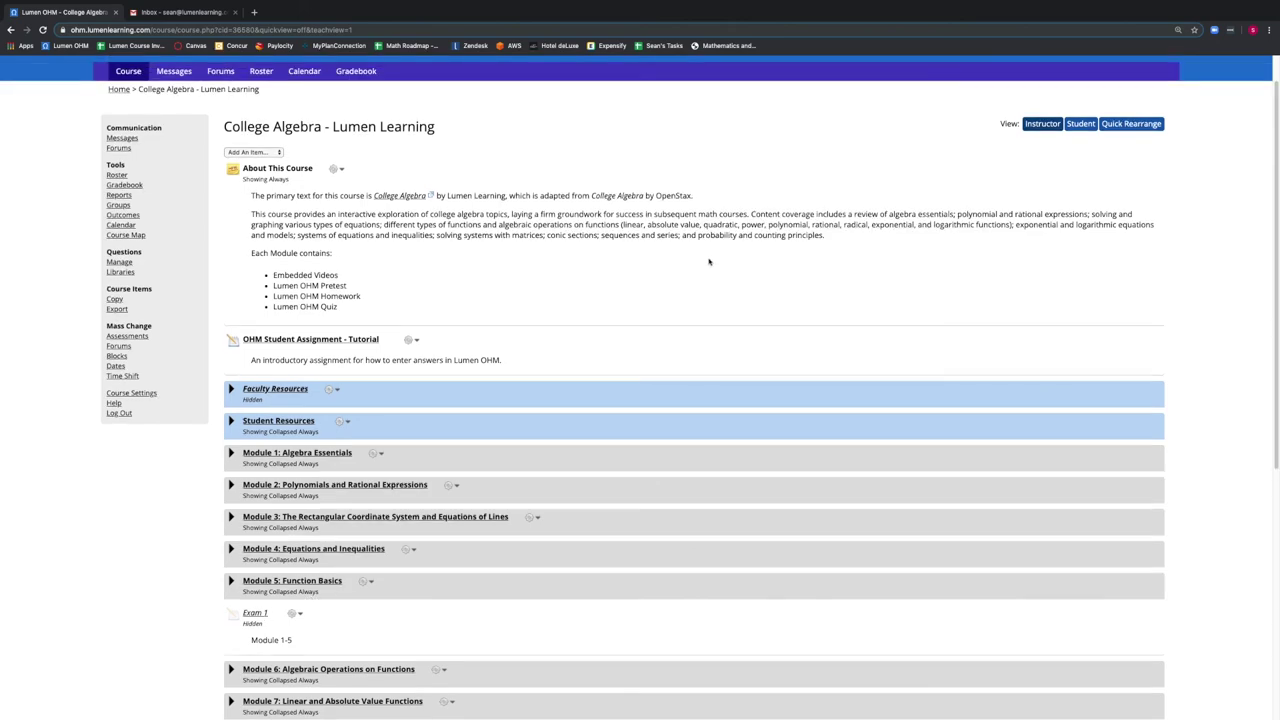